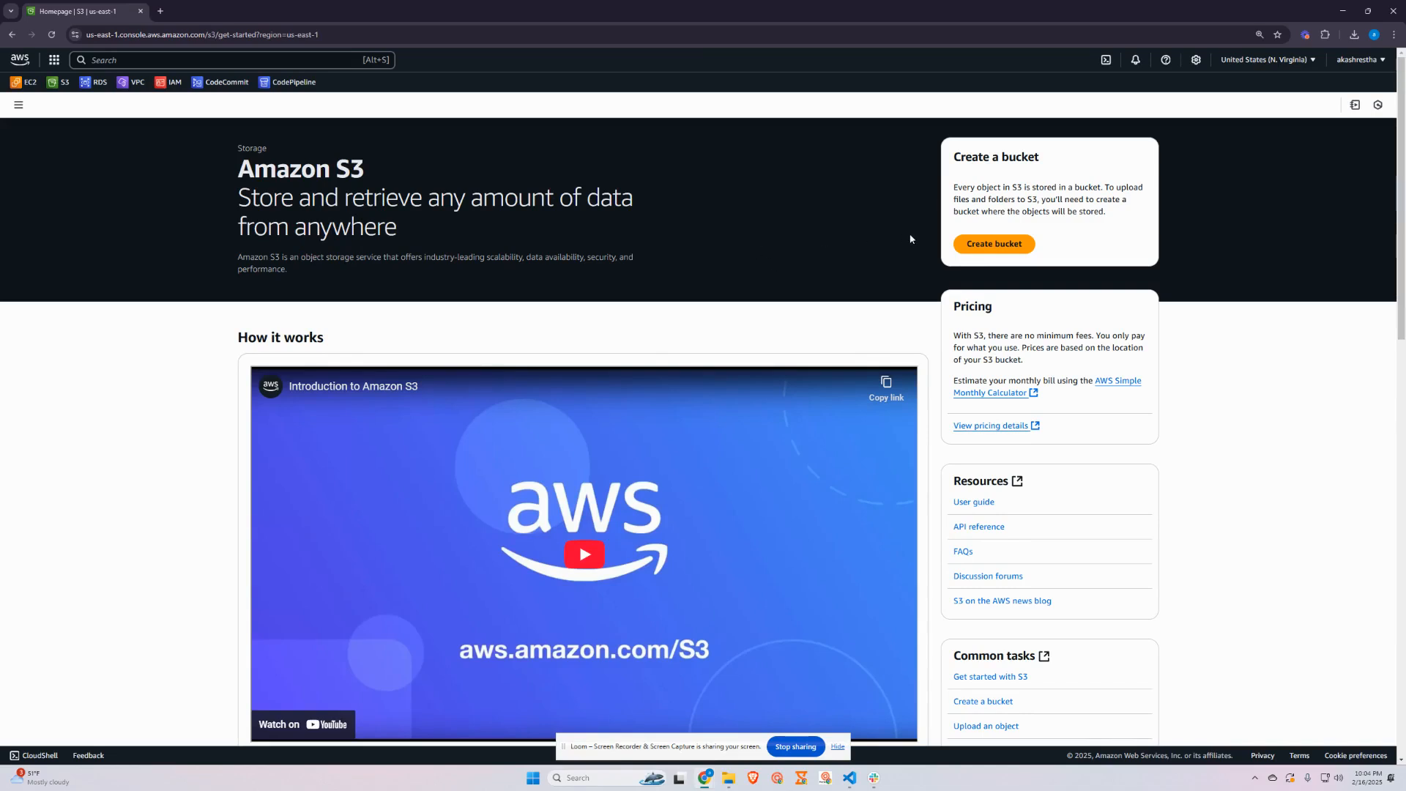
# - Start a new general purpose S3 bucket and name it with the owner's name followed by "statics3website"
pyautogui.click(989, 244)
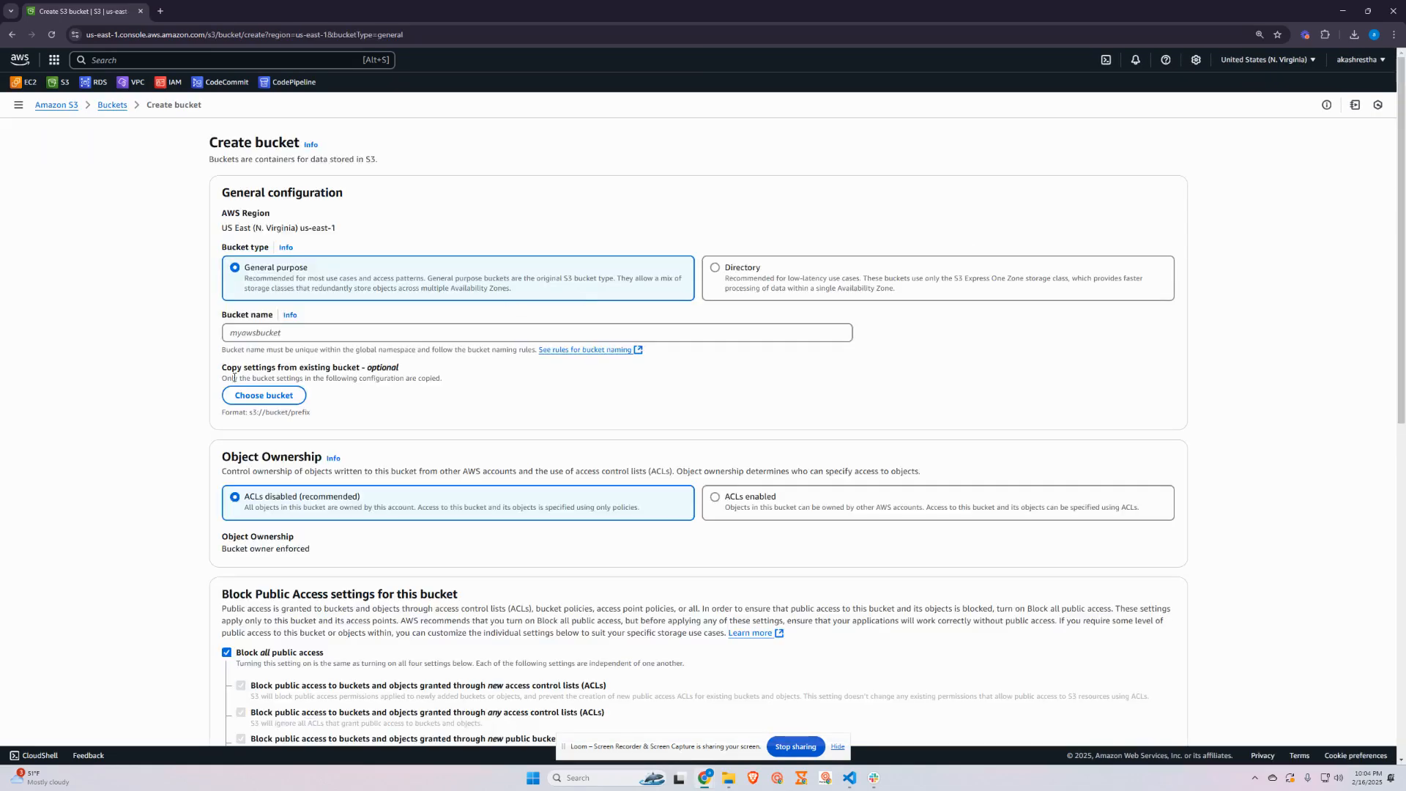
pyautogui.click(307, 338)
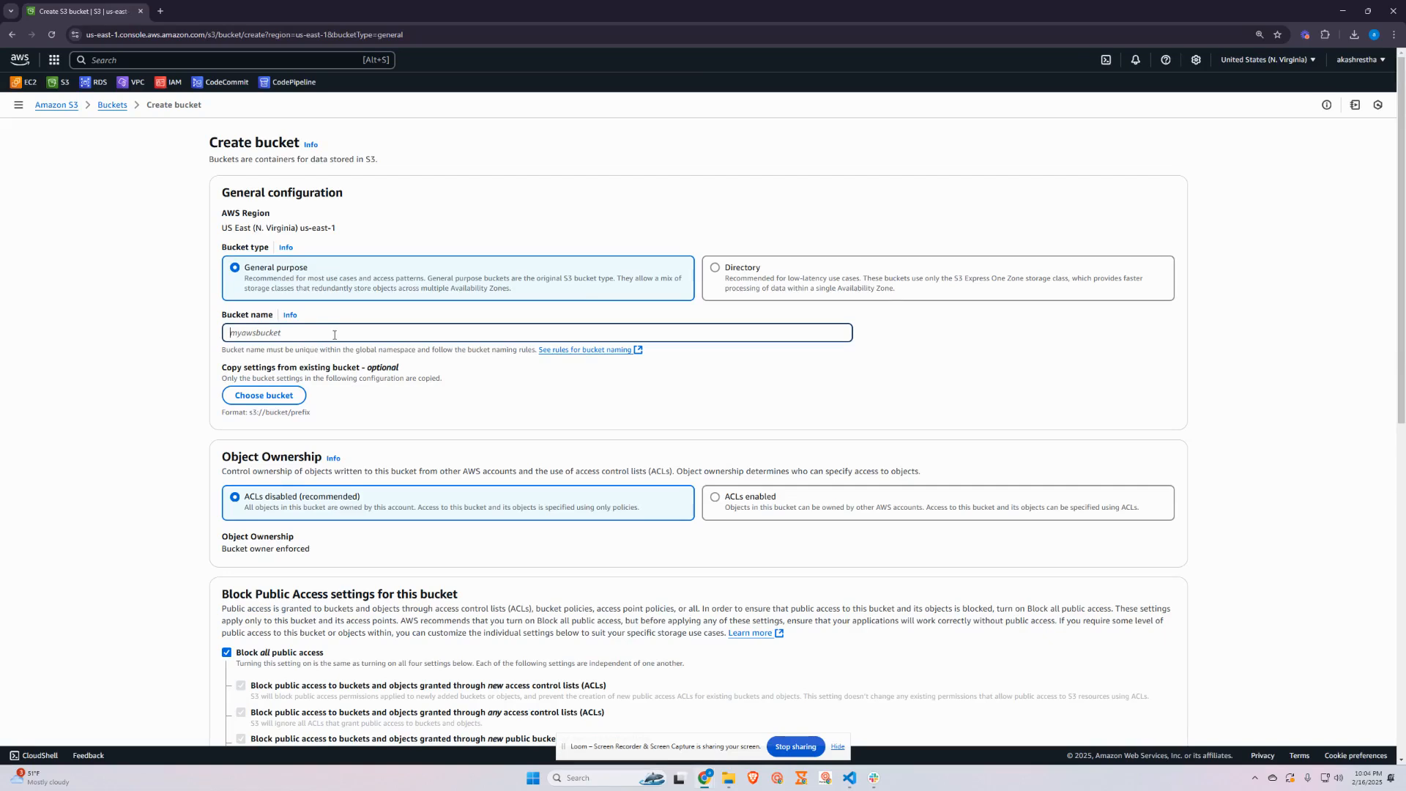
pyautogui.write('akashreshastatics3website')
pyautogui.moveTo(224, 352); pyautogui.dragTo(411, 351)
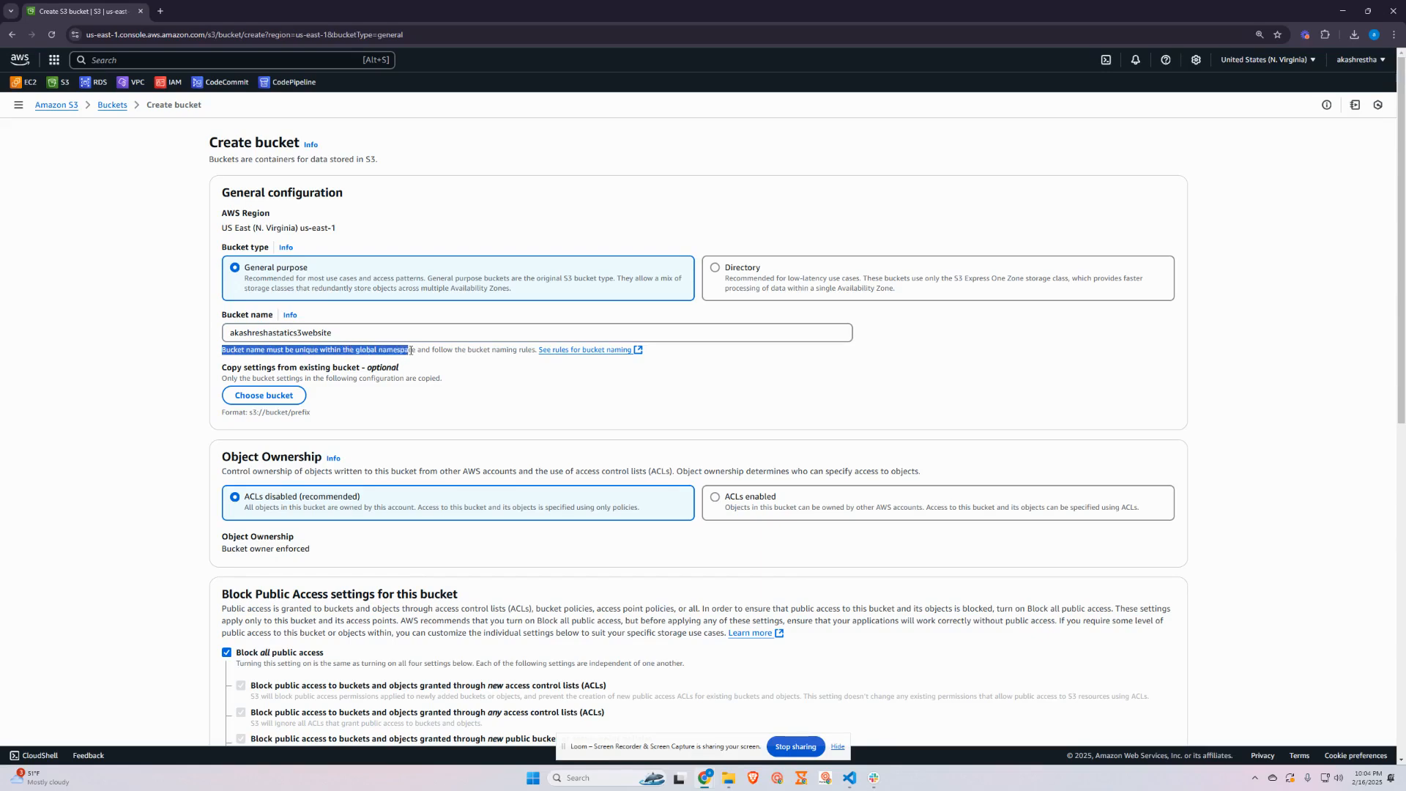
pyautogui.click(417, 356)
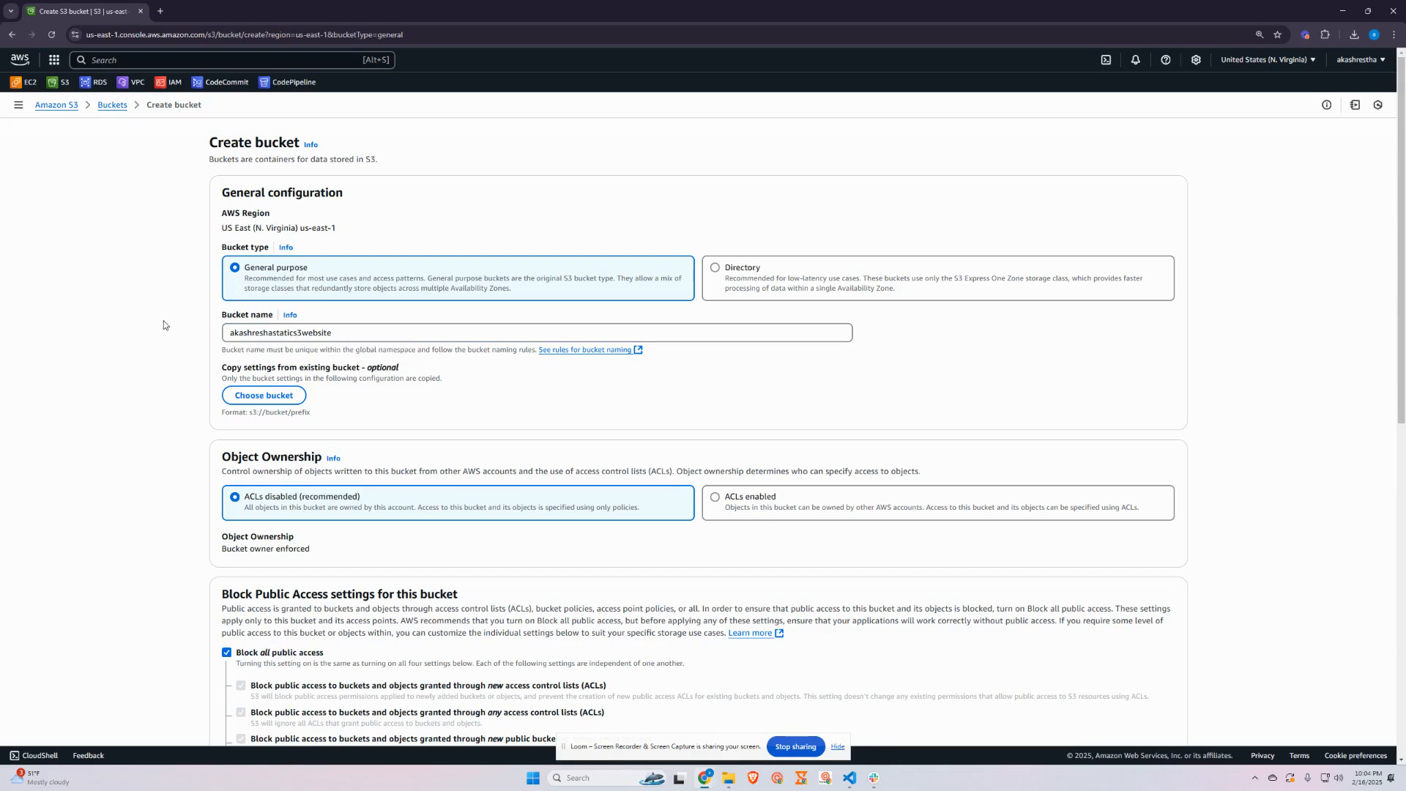
# - Create the bucket with ACLs disabled, all public access blocked and the other settings at their defaults
pyautogui.scroll(-3, 189, 359)
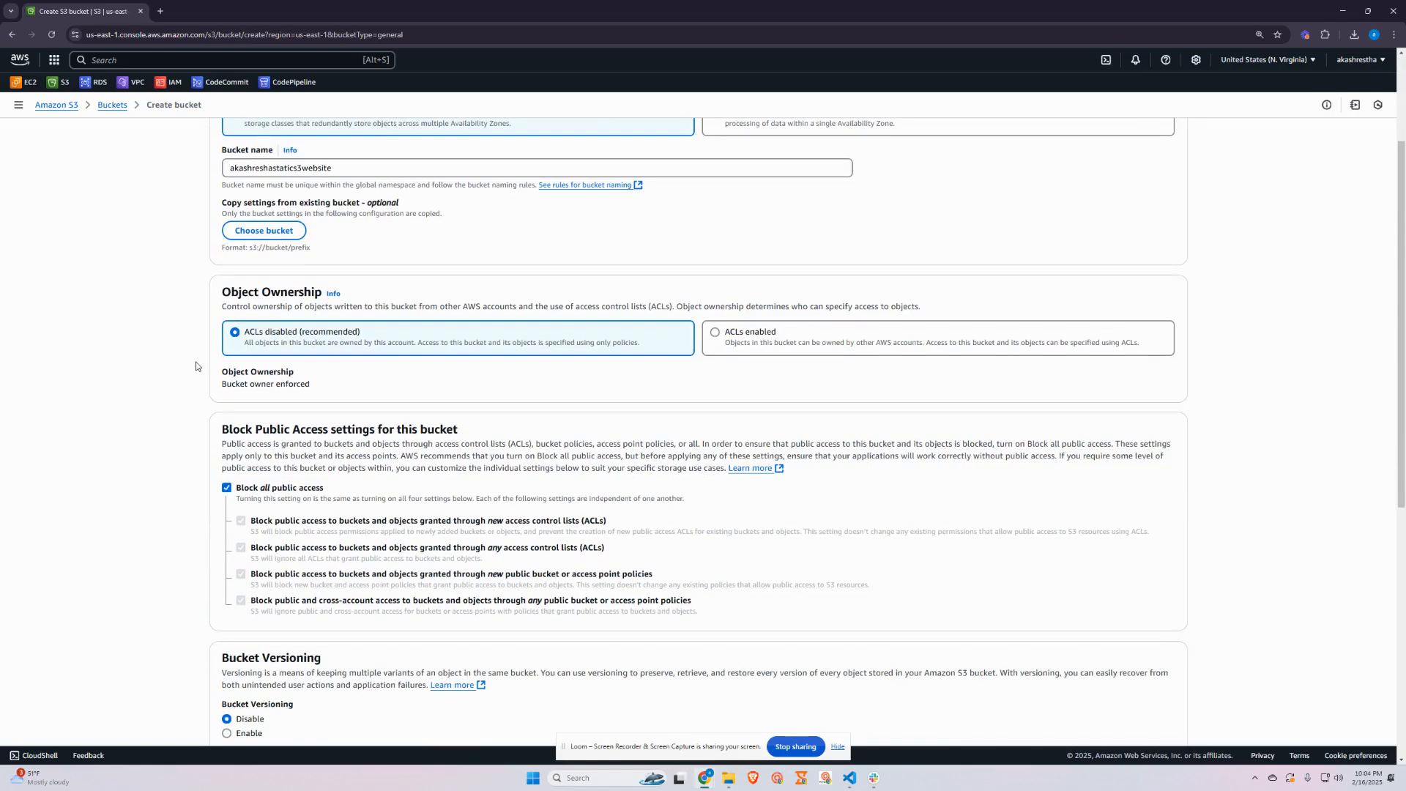
pyautogui.scroll(-2, 192, 357)
pyautogui.scroll(2, 195, 355)
pyautogui.moveTo(305, 330); pyautogui.dragTo(459, 330)
pyautogui.click(475, 334)
pyautogui.scroll(-5, 194, 373)
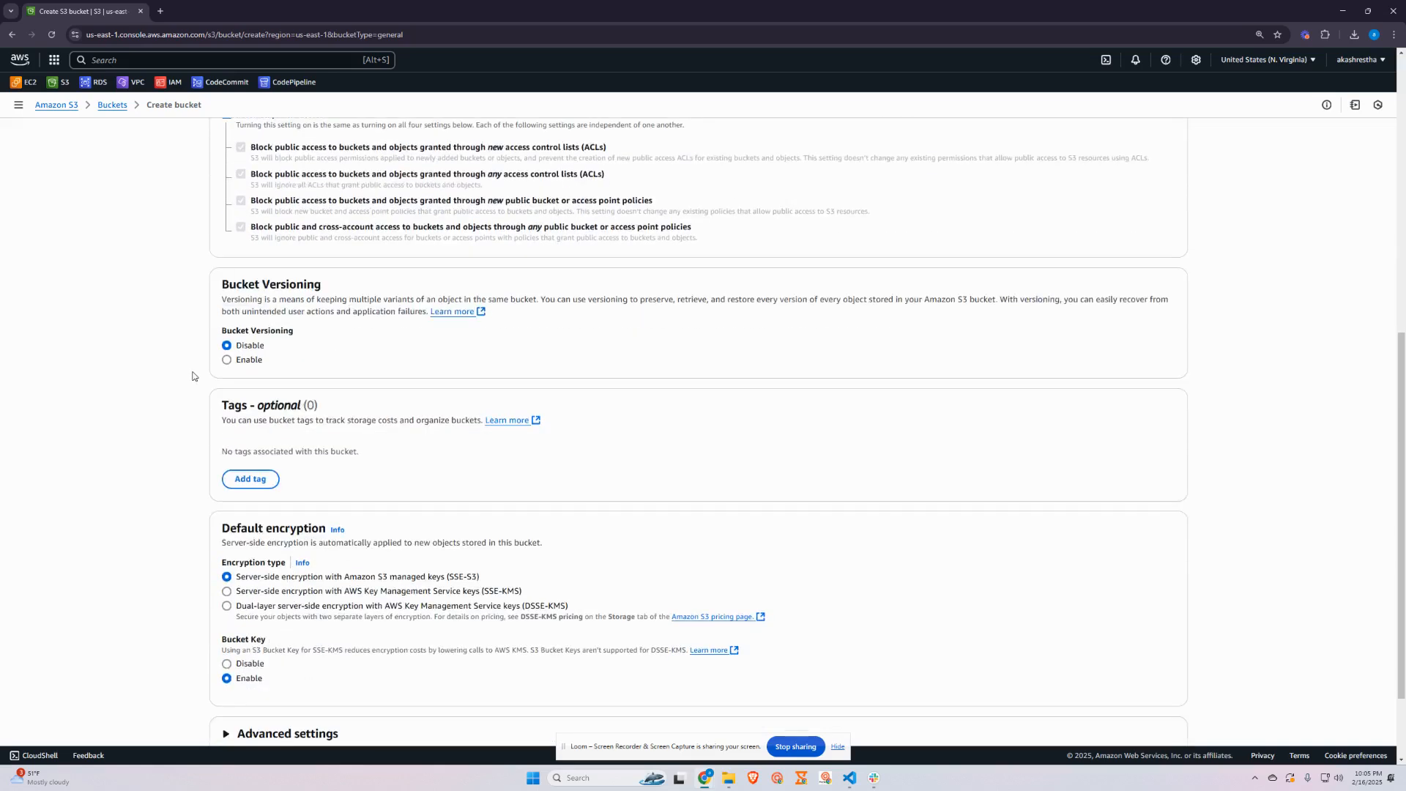
pyautogui.click(1150, 715)
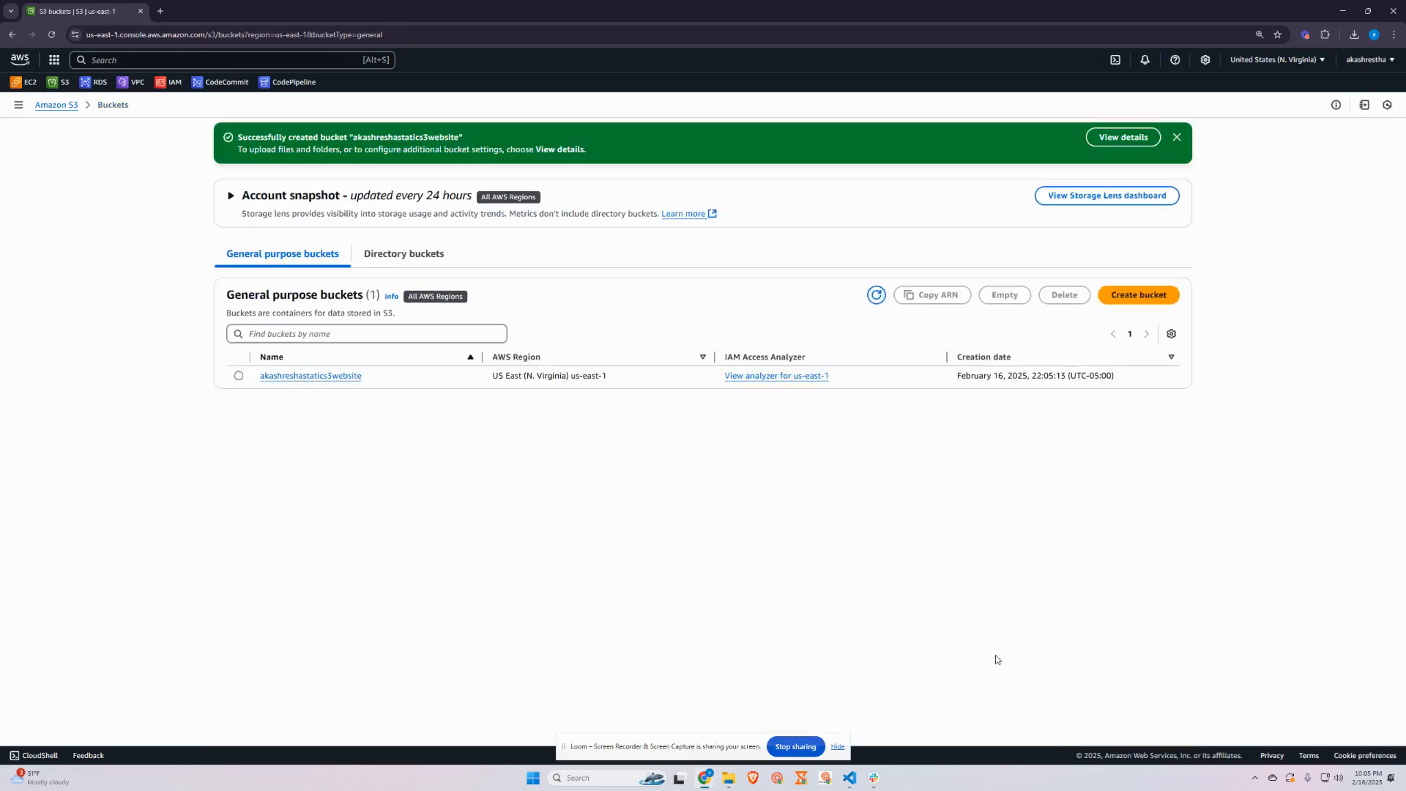
# - Open the new bucket, then switch to File Explorer and select the document and images folders and the index file
pyautogui.click(348, 376)
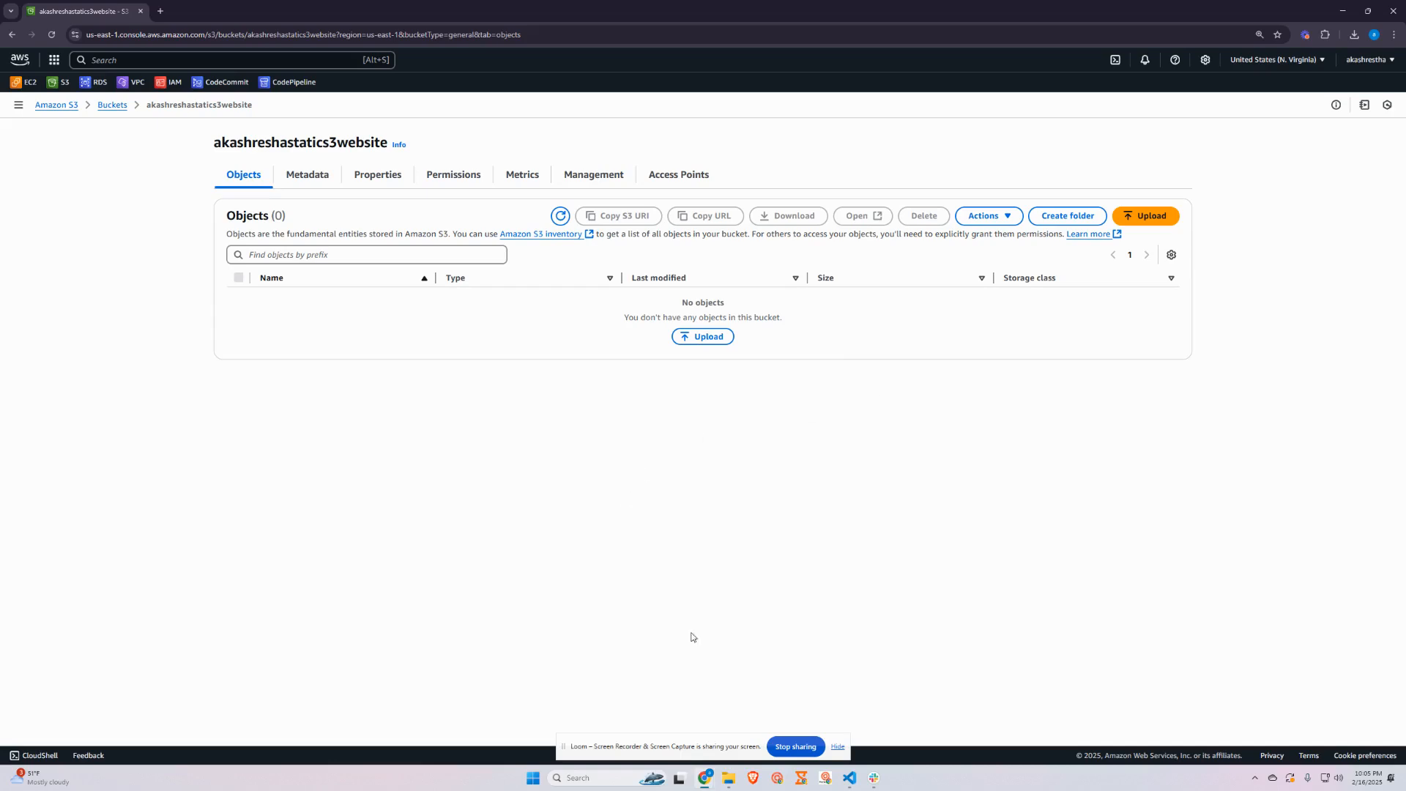
pyautogui.click(731, 777)
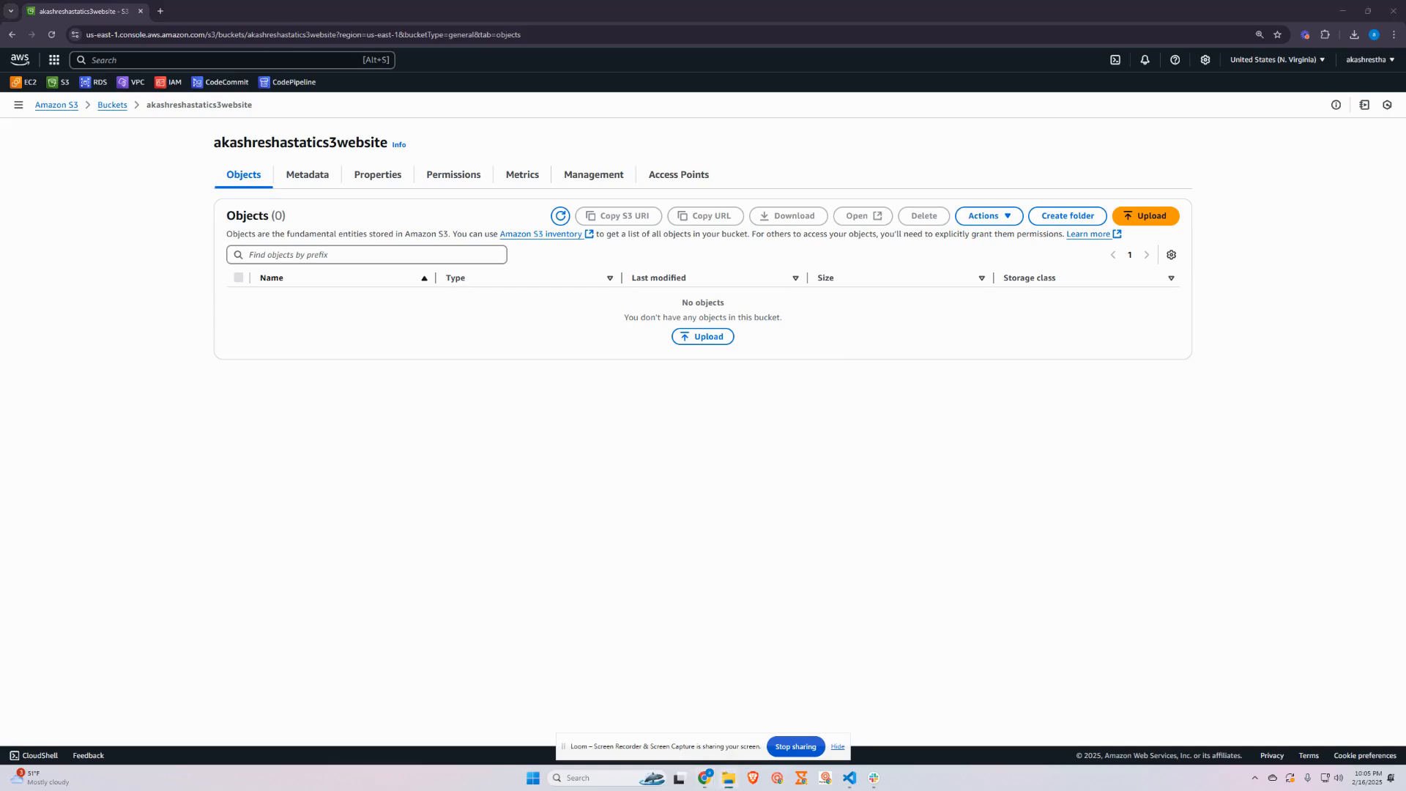
pyautogui.moveTo(504, 356); pyautogui.dragTo(407, 269)
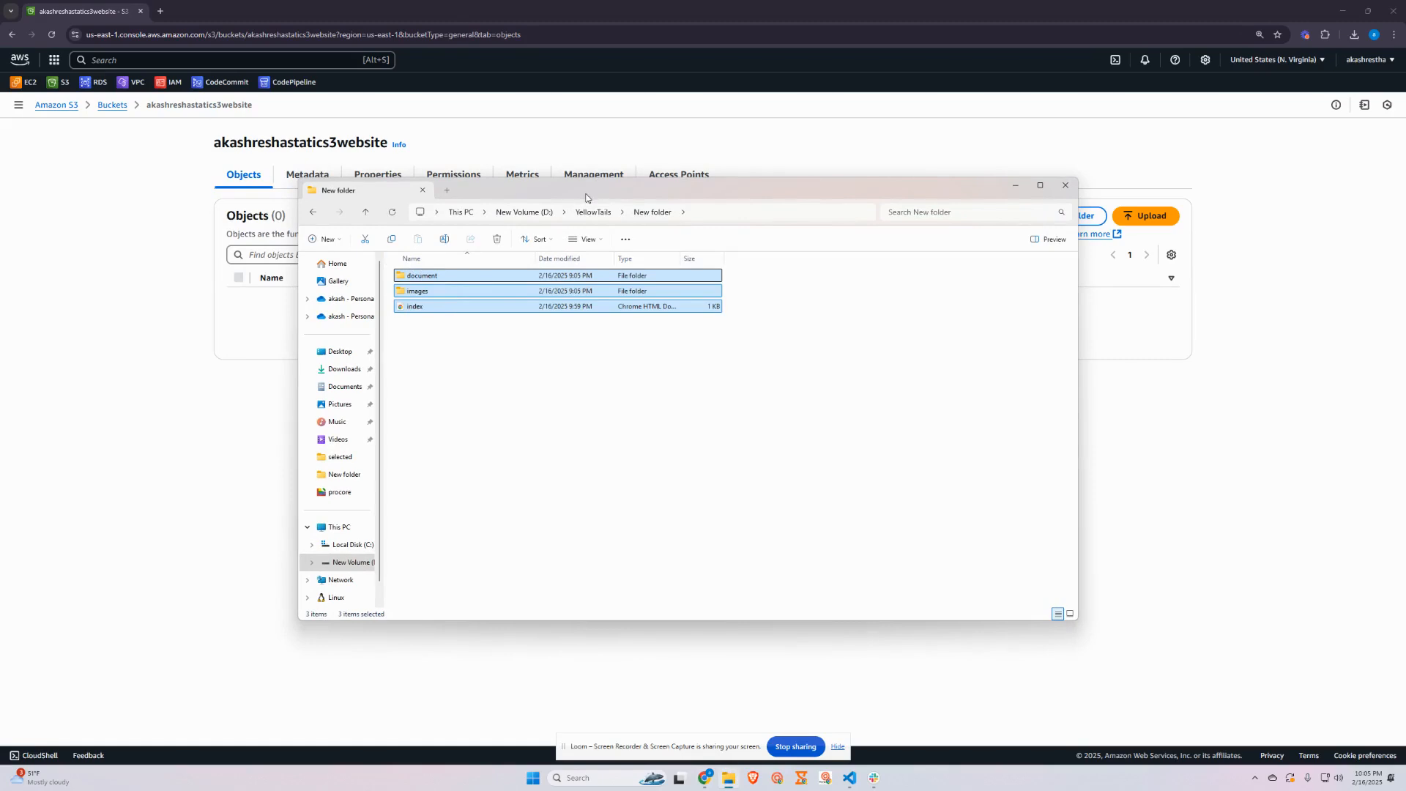
# - Switch to VS Code and review the heading and image markup in index.html
pyautogui.click(850, 778)
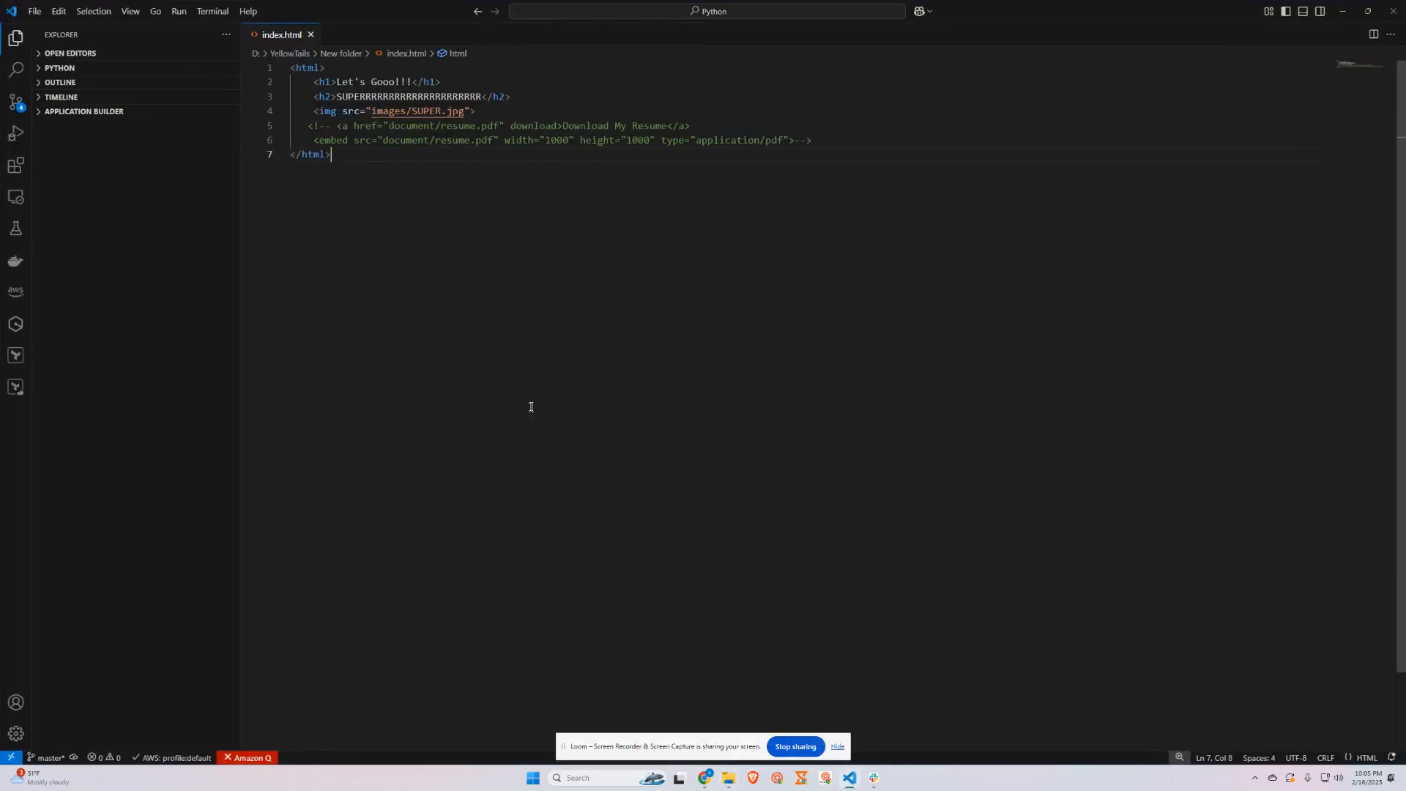
pyautogui.moveTo(307, 80); pyautogui.dragTo(472, 111)
pyautogui.click(577, 235)
pyautogui.hotkey('alt', 'Tab')
# - Upload the selected document and images folders and index.html to the bucket
pyautogui.moveTo(476, 291); pyautogui.dragTo(226, 334)
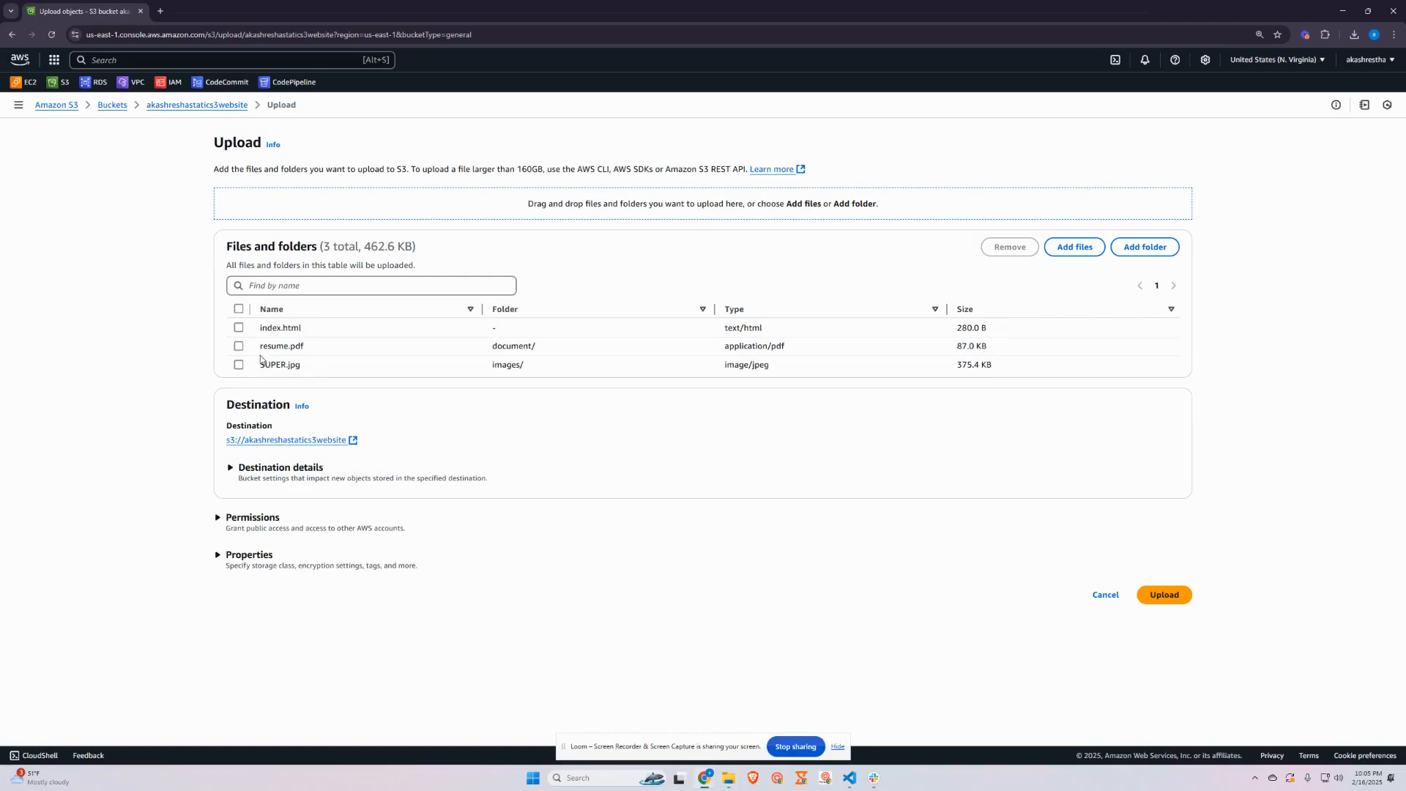
pyautogui.click(1166, 595)
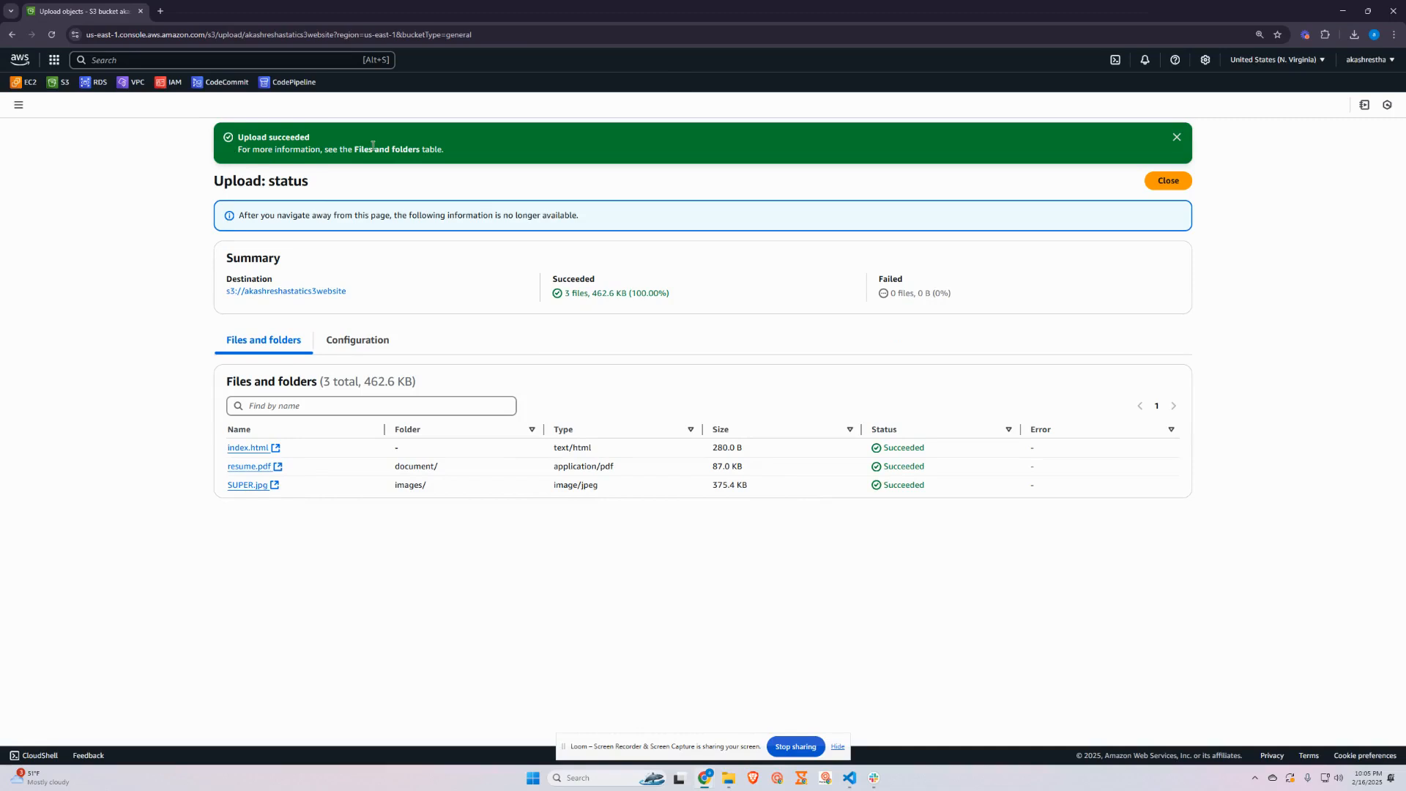
pyautogui.click(1166, 181)
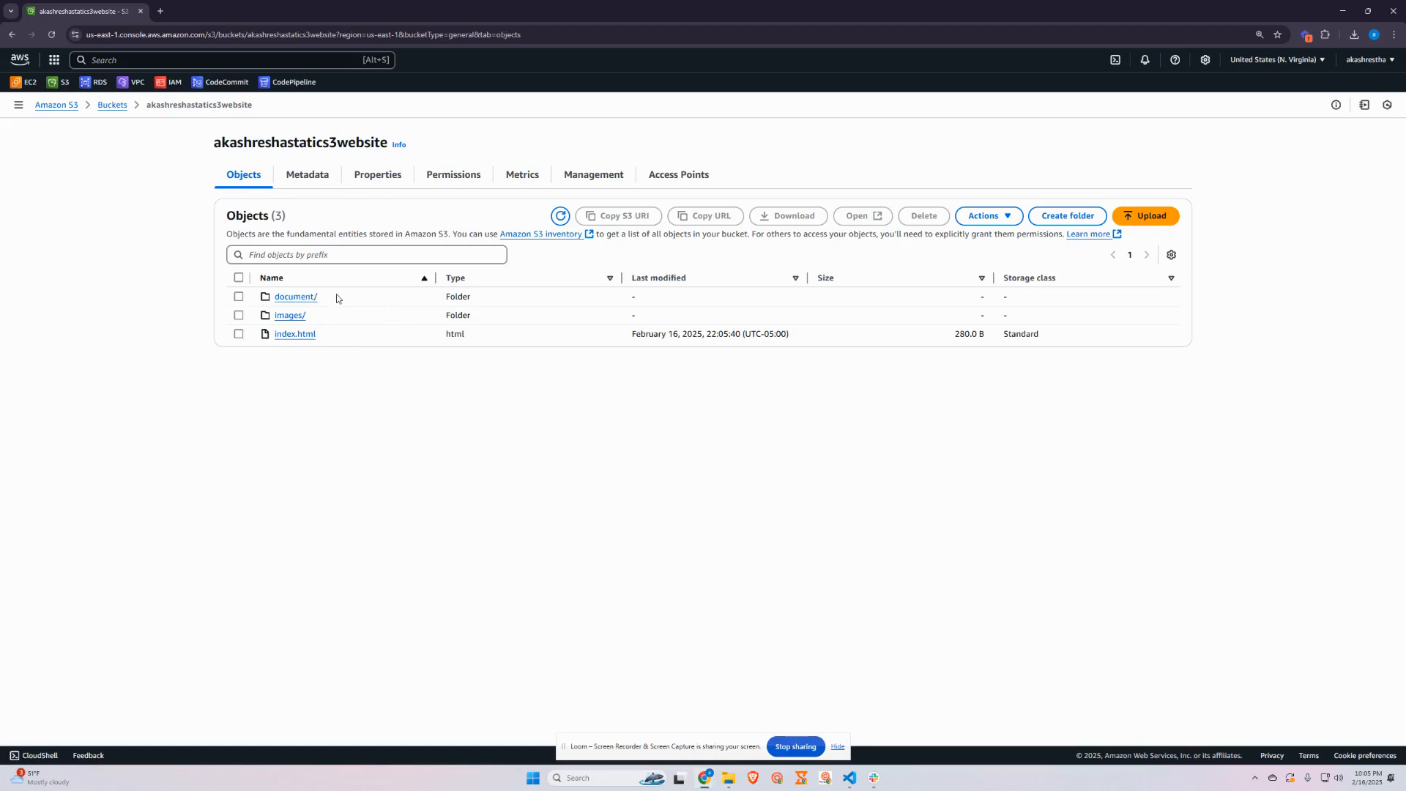
# - Check the static website hosting status in the bucket's properties
pyautogui.click(378, 177)
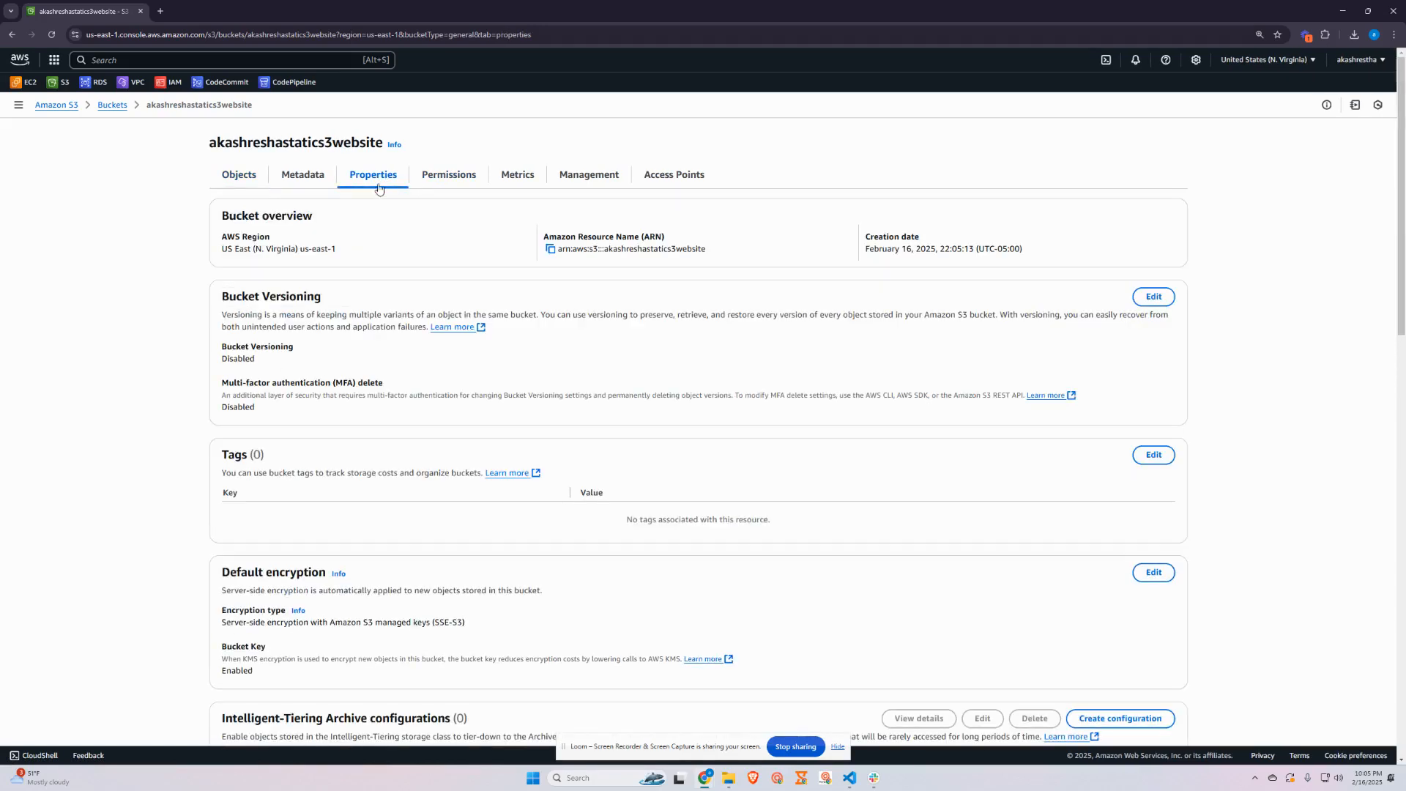
pyautogui.scroll(-10, 326, 309)
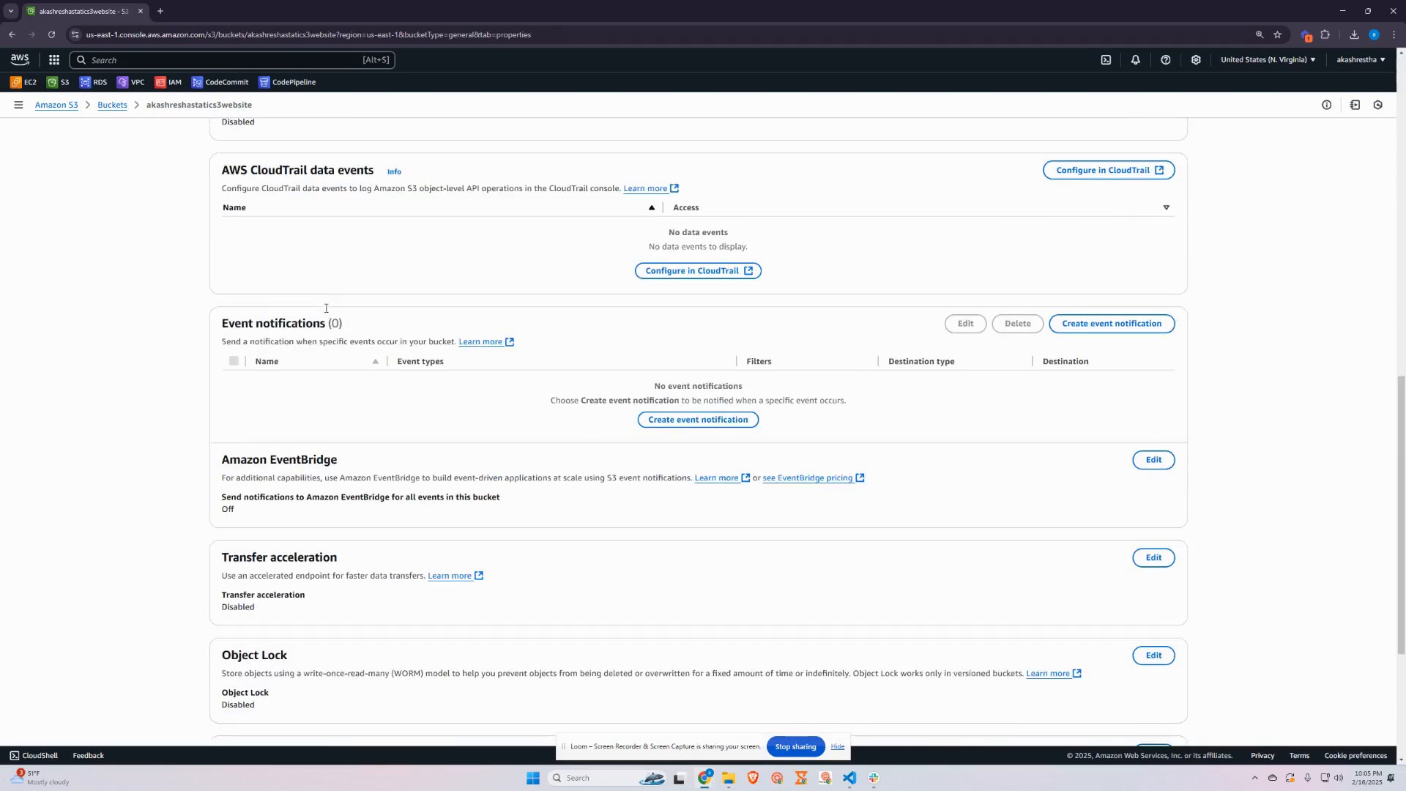
pyautogui.scroll(-3, 326, 308)
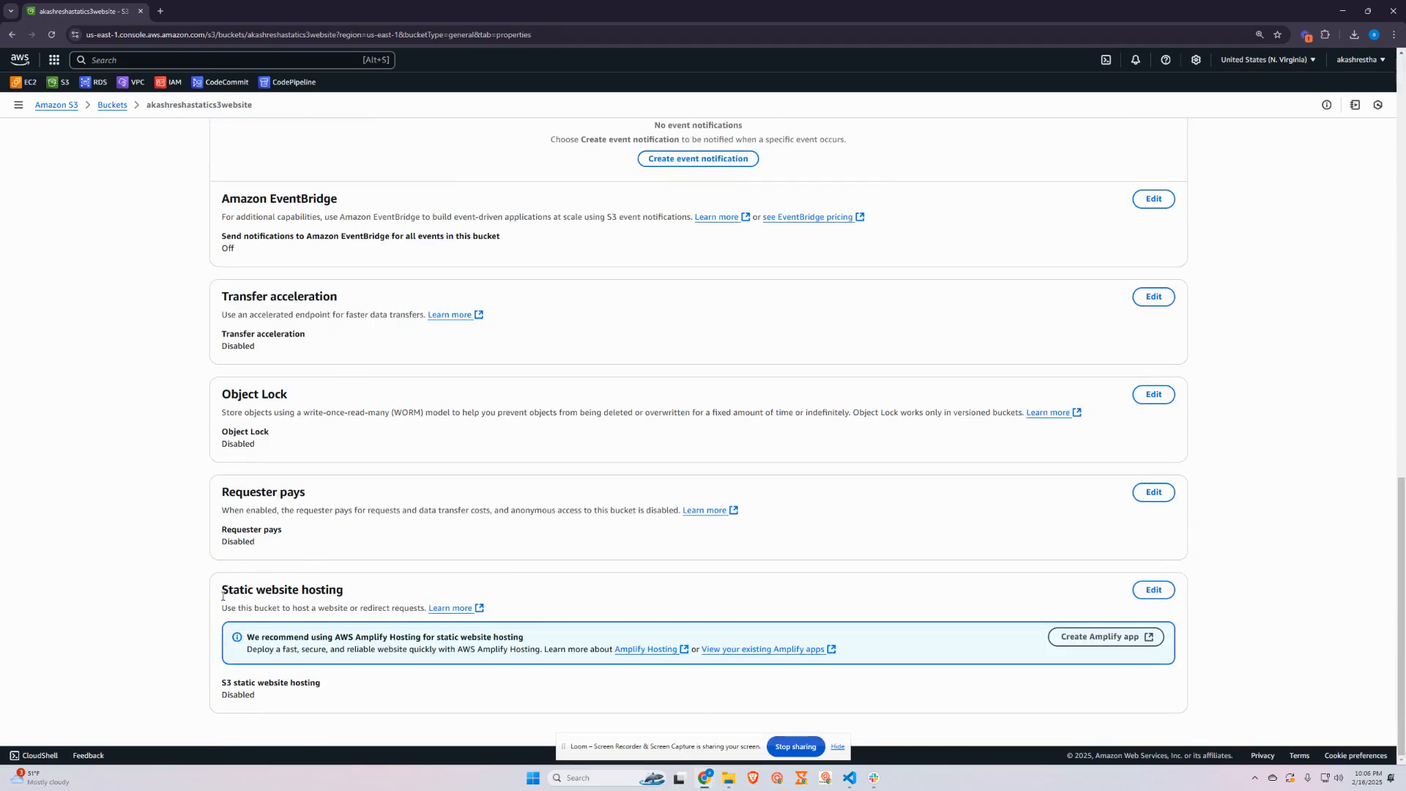
pyautogui.moveTo(221, 594); pyautogui.dragTo(350, 595)
pyautogui.click(350, 595)
pyautogui.doubleClick(238, 696)
# - Enable static website hosting for the bucket with index.html as the index document, leave the error document empty, and save
pyautogui.click(1154, 590)
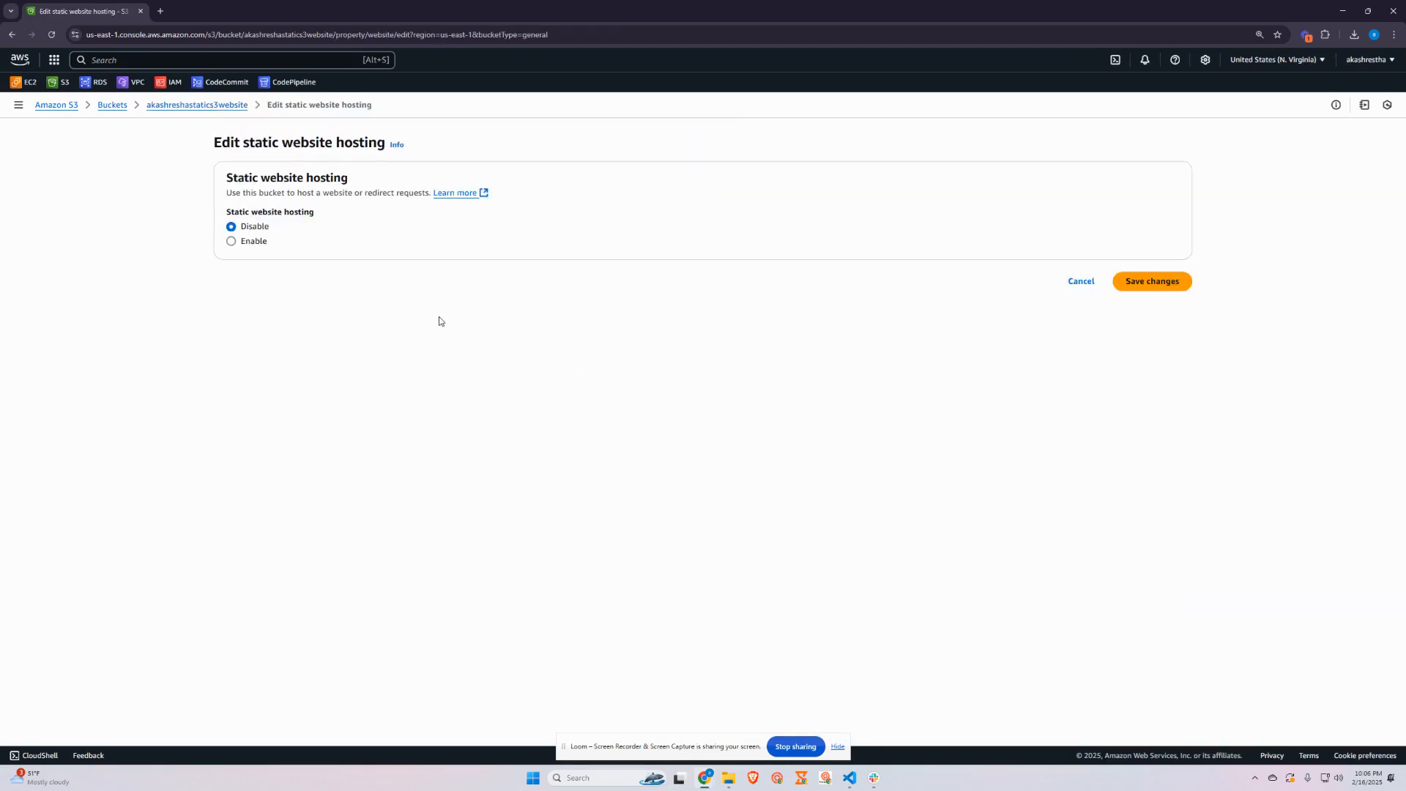
pyautogui.click(262, 244)
pyautogui.click(275, 422)
pyautogui.write('index.html')
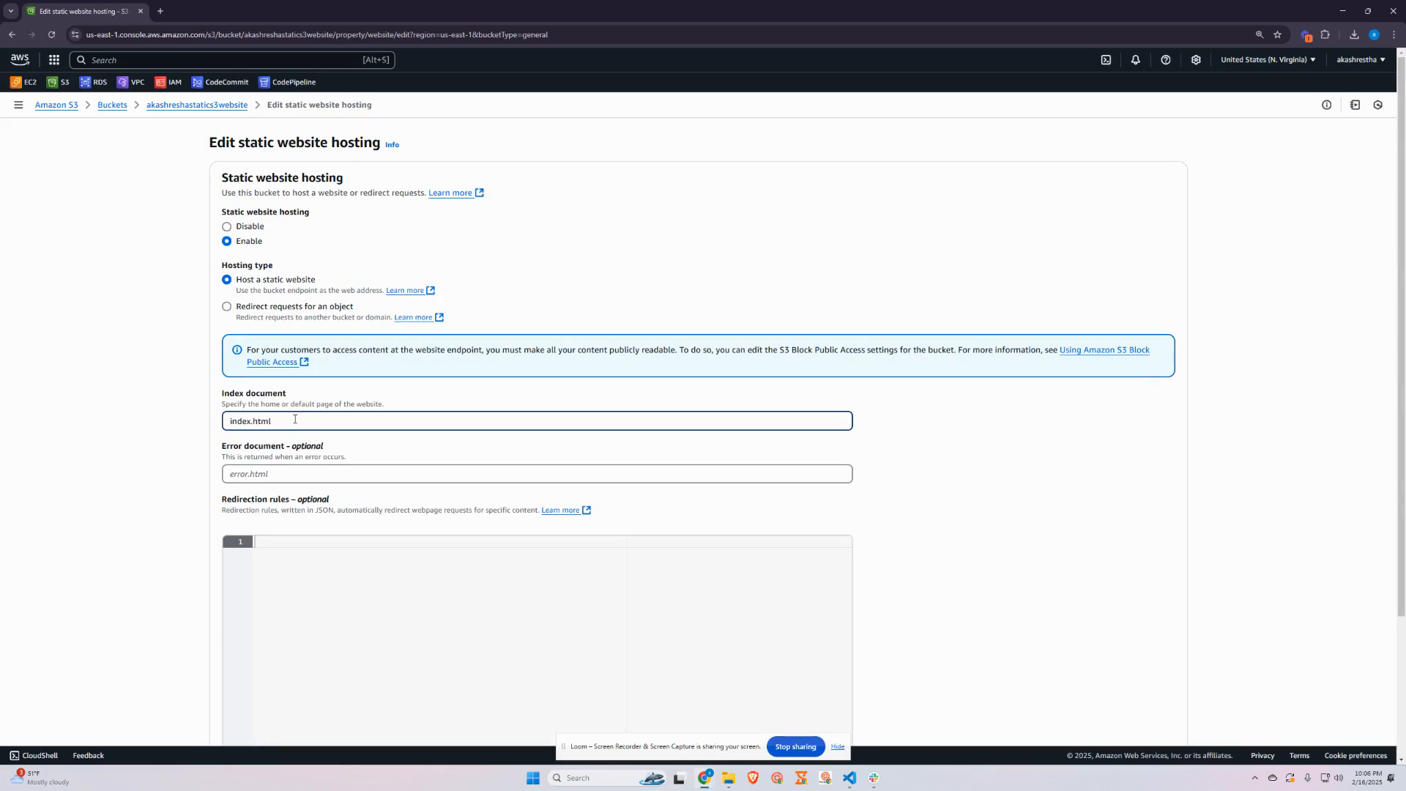
pyautogui.click(232, 475)
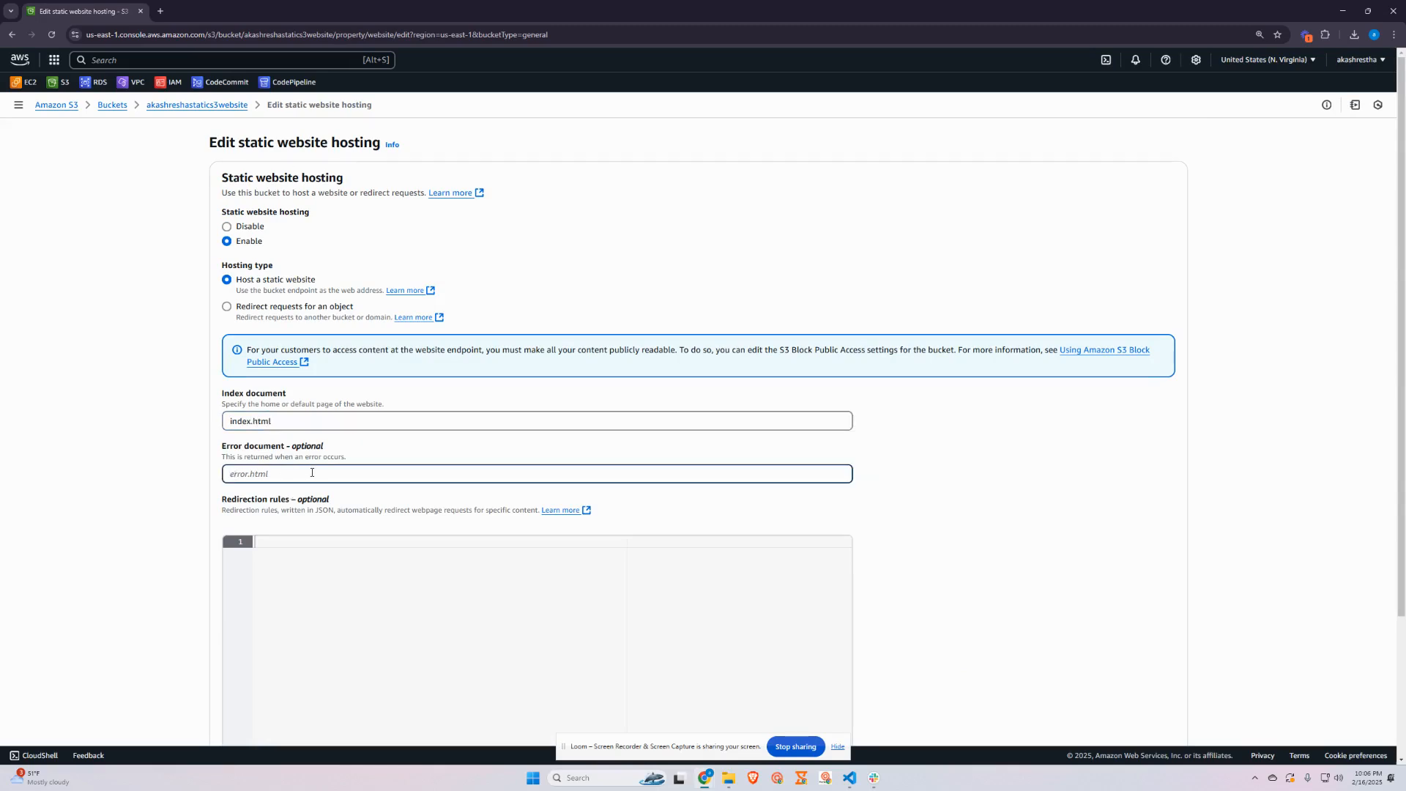
pyautogui.click(958, 533)
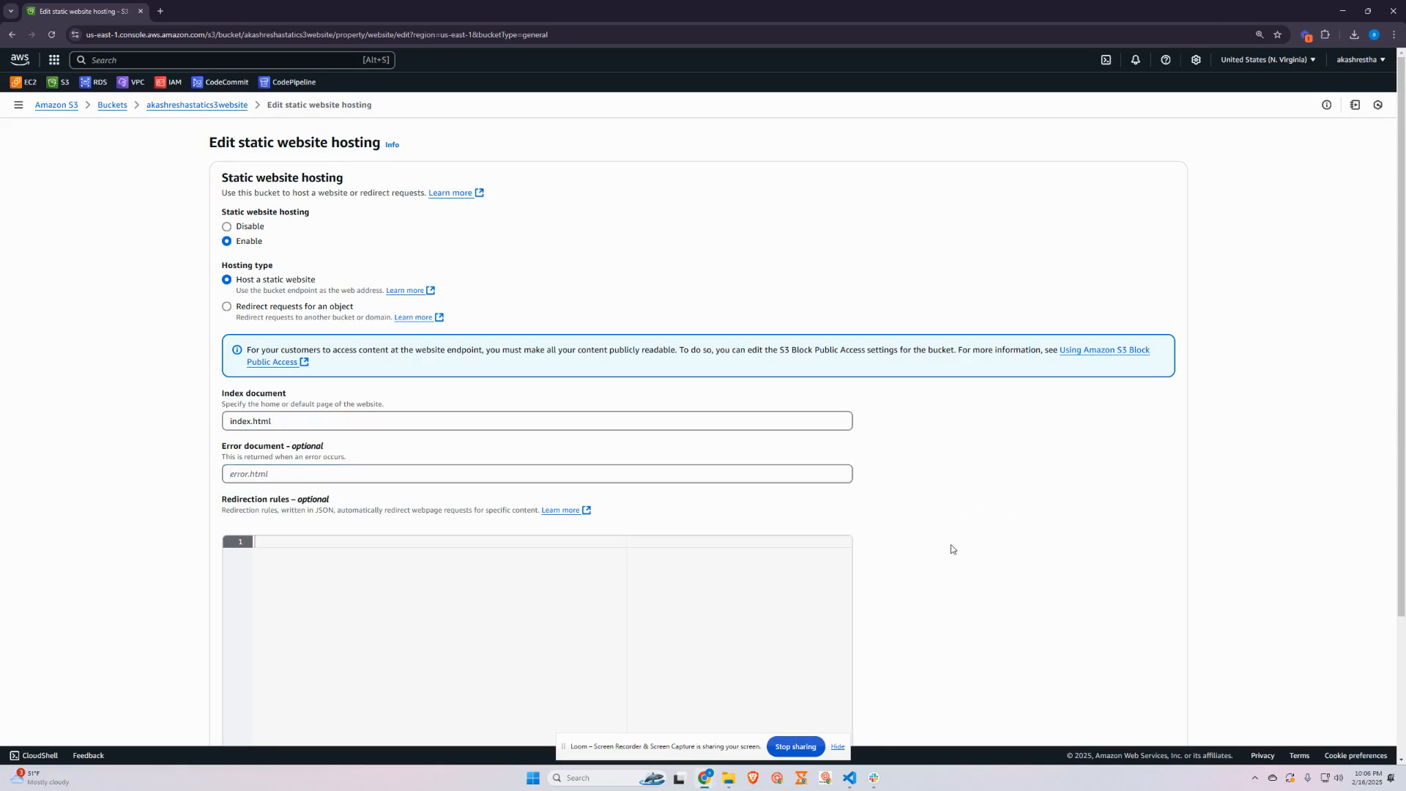
pyautogui.scroll(-3, 950, 548)
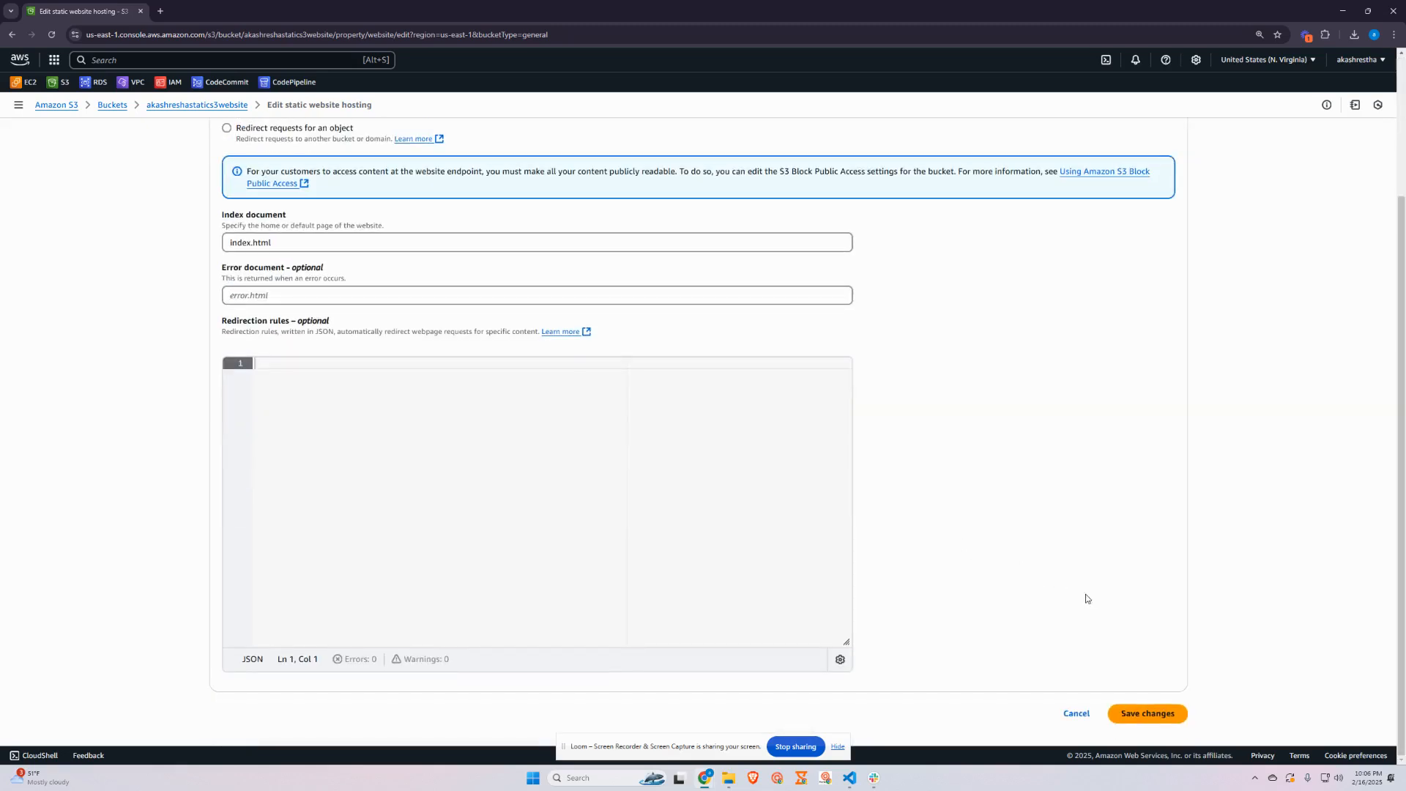
pyautogui.click(1145, 716)
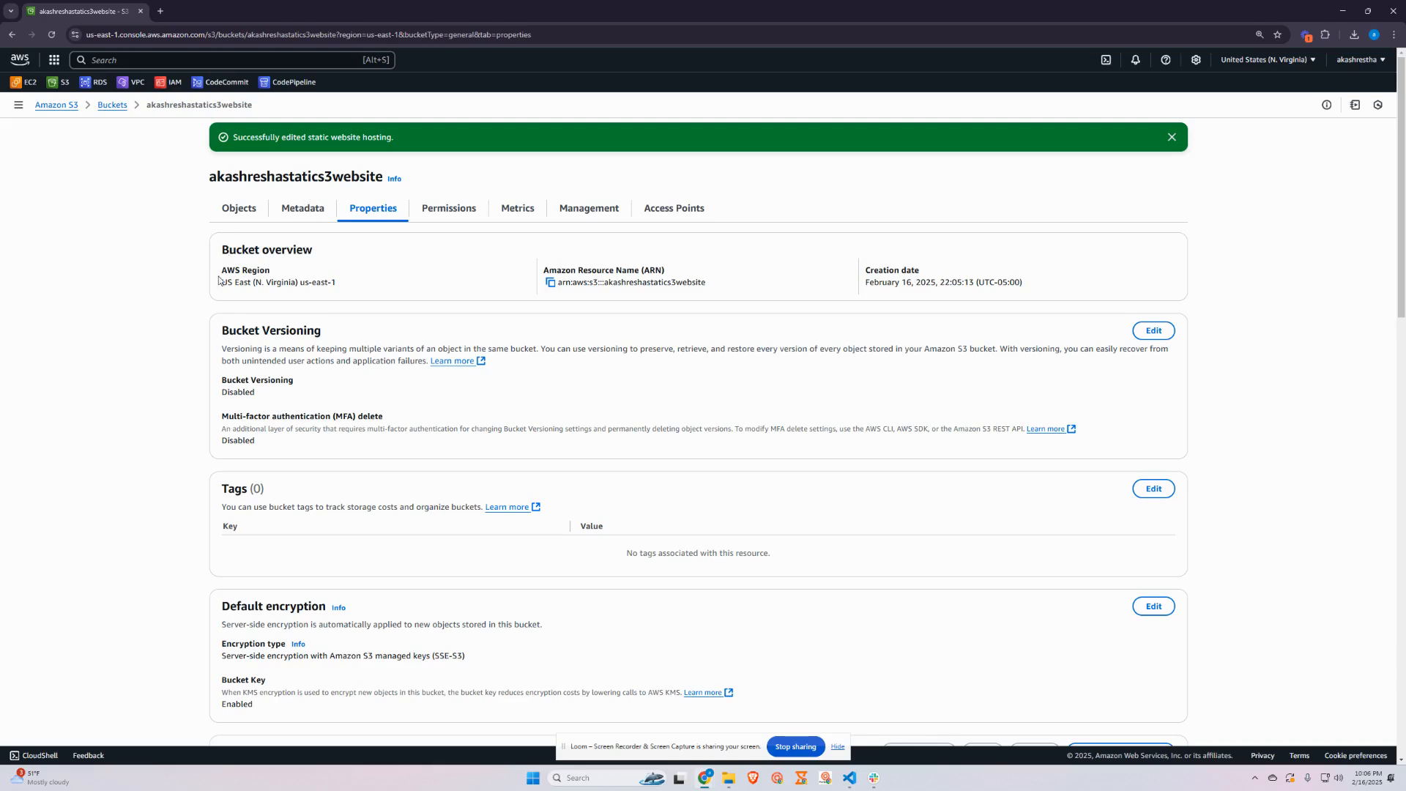
# - Copy the bucket website endpoint from the static website hosting section and load it in a new browser tab
pyautogui.scroll(-12, 198, 351)
pyautogui.scroll(-7, 199, 397)
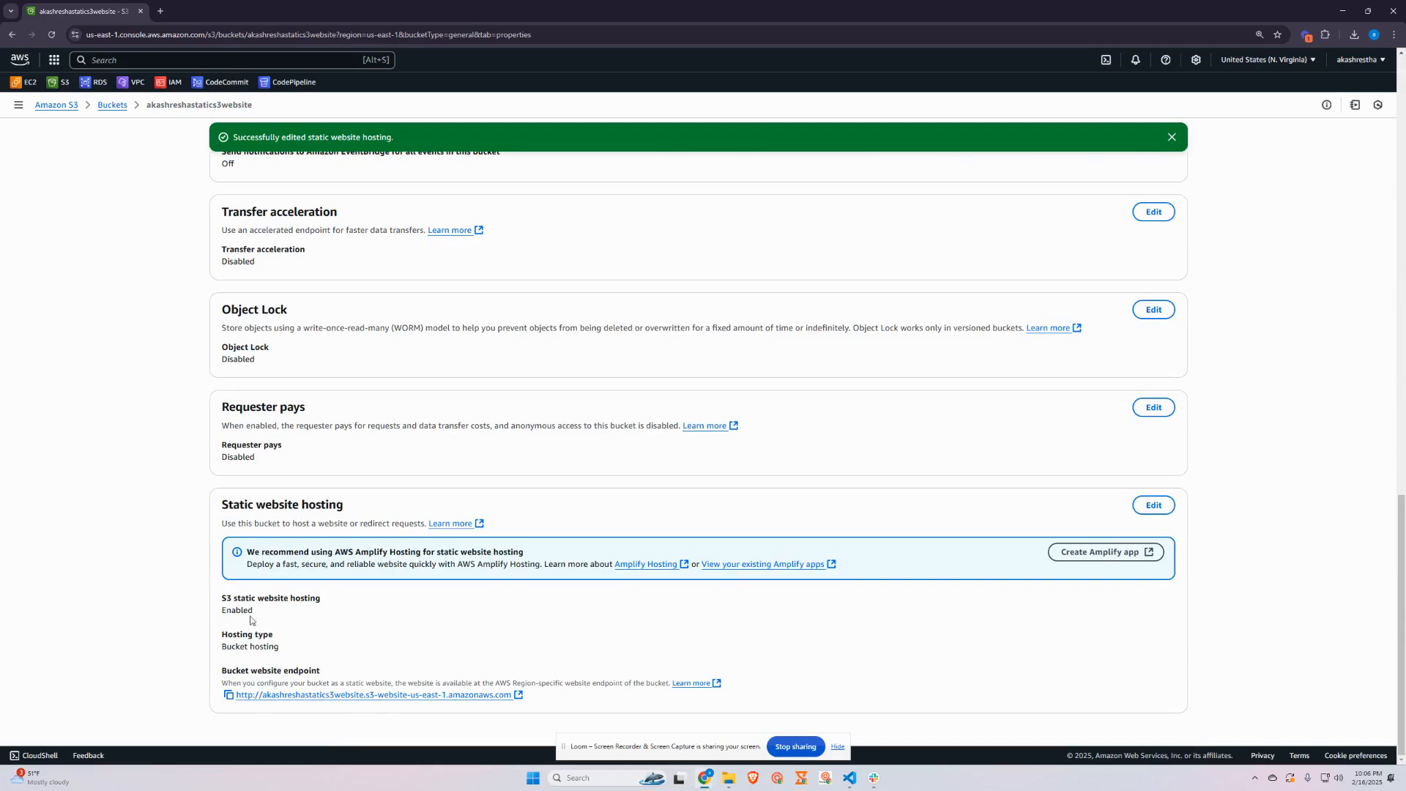
pyautogui.click(228, 695)
pyautogui.click(161, 10)
pyautogui.hotkey('ctrl', 'v')
pyautogui.press('Return')
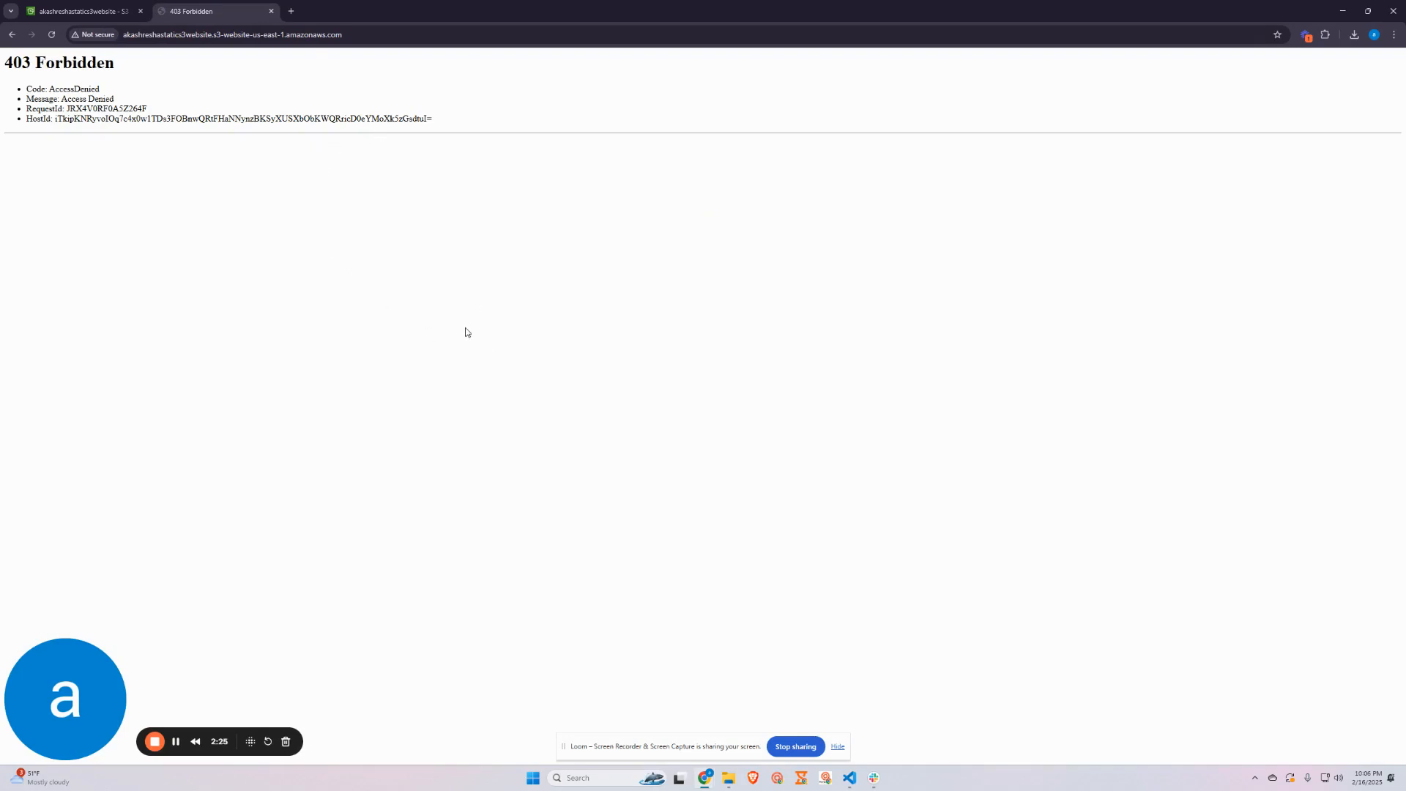
pyautogui.click(83, 9)
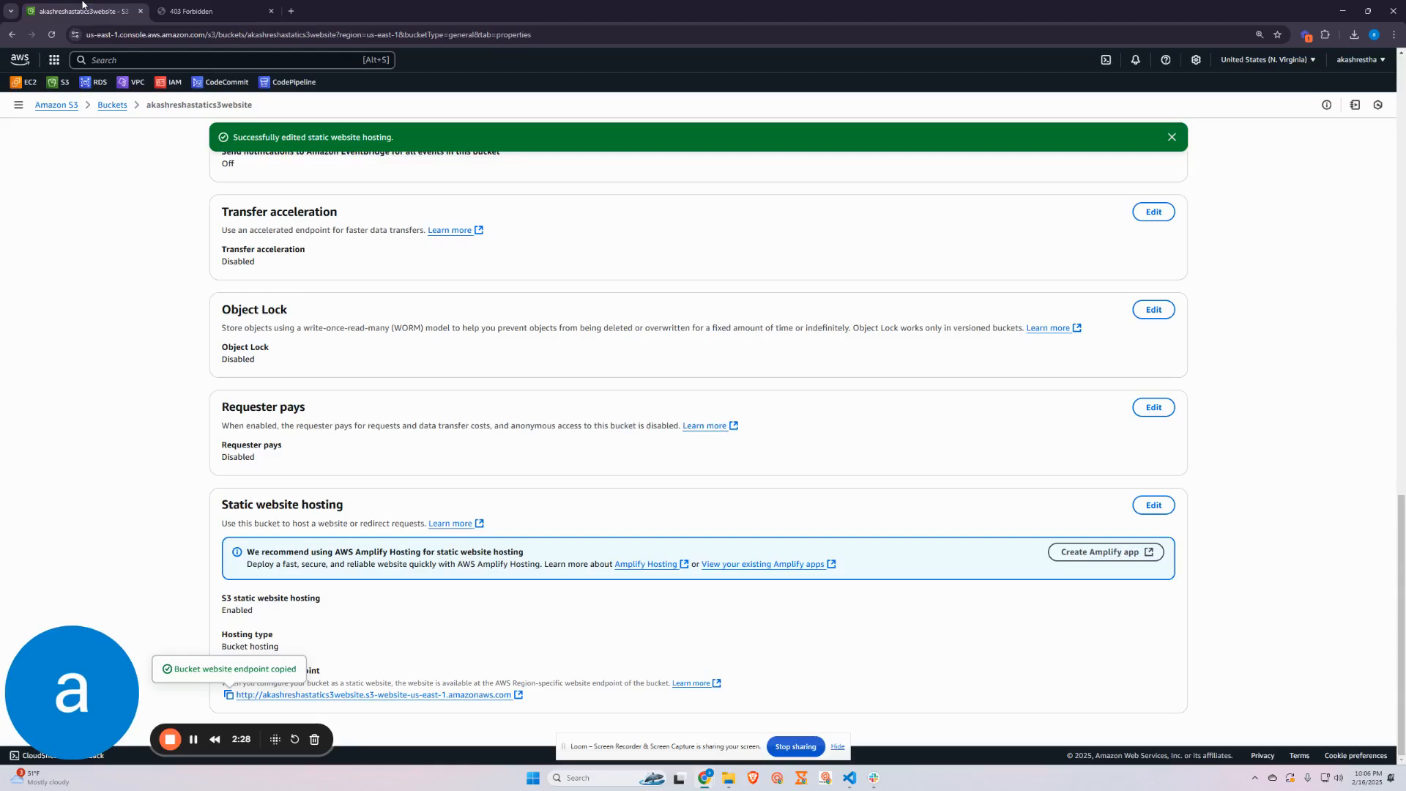
pyautogui.click(191, 10)
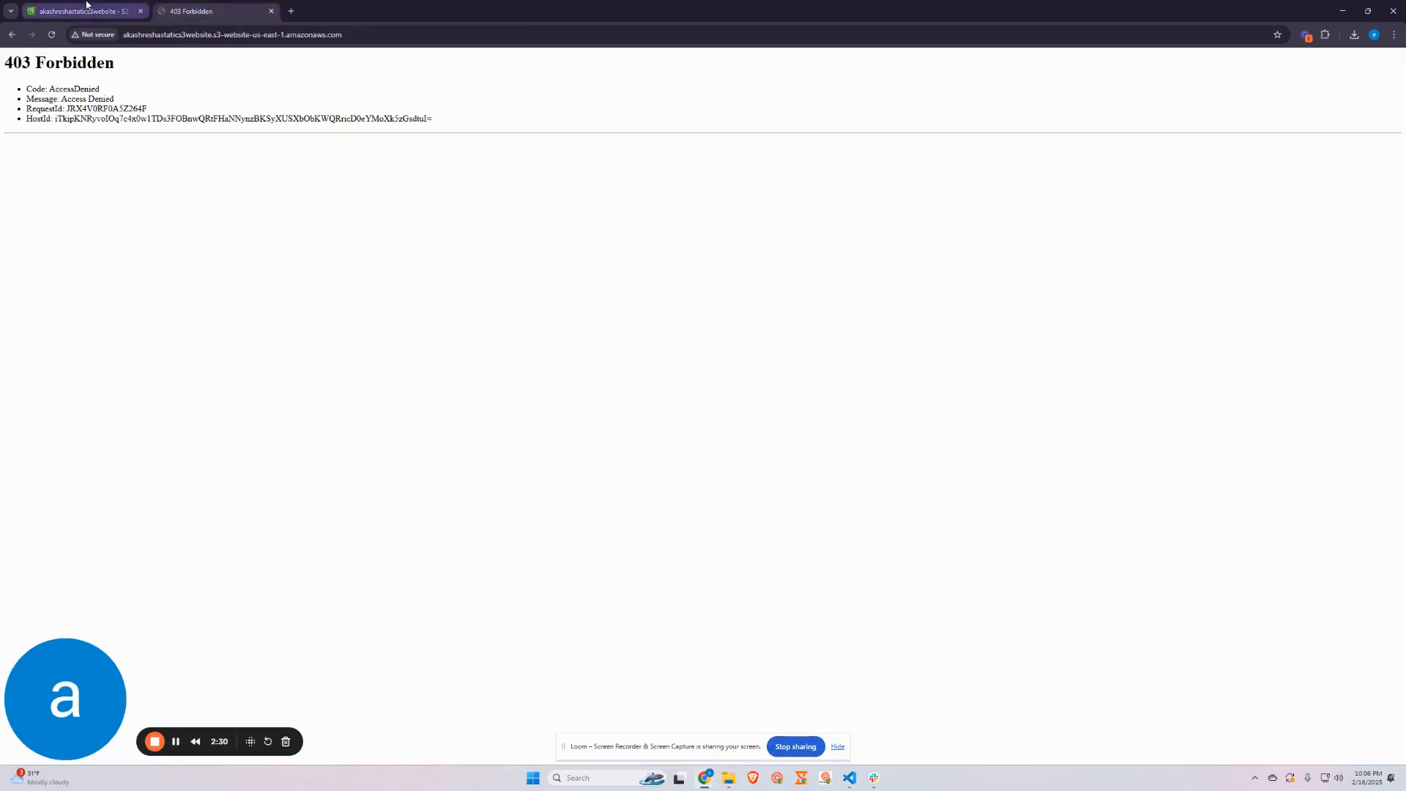
# - Return to the bucket in the S3 console and check its Block all public access setting among the permissions
pyautogui.click(83, 10)
pyautogui.scroll(5, 604, 419)
pyautogui.scroll(10, 602, 418)
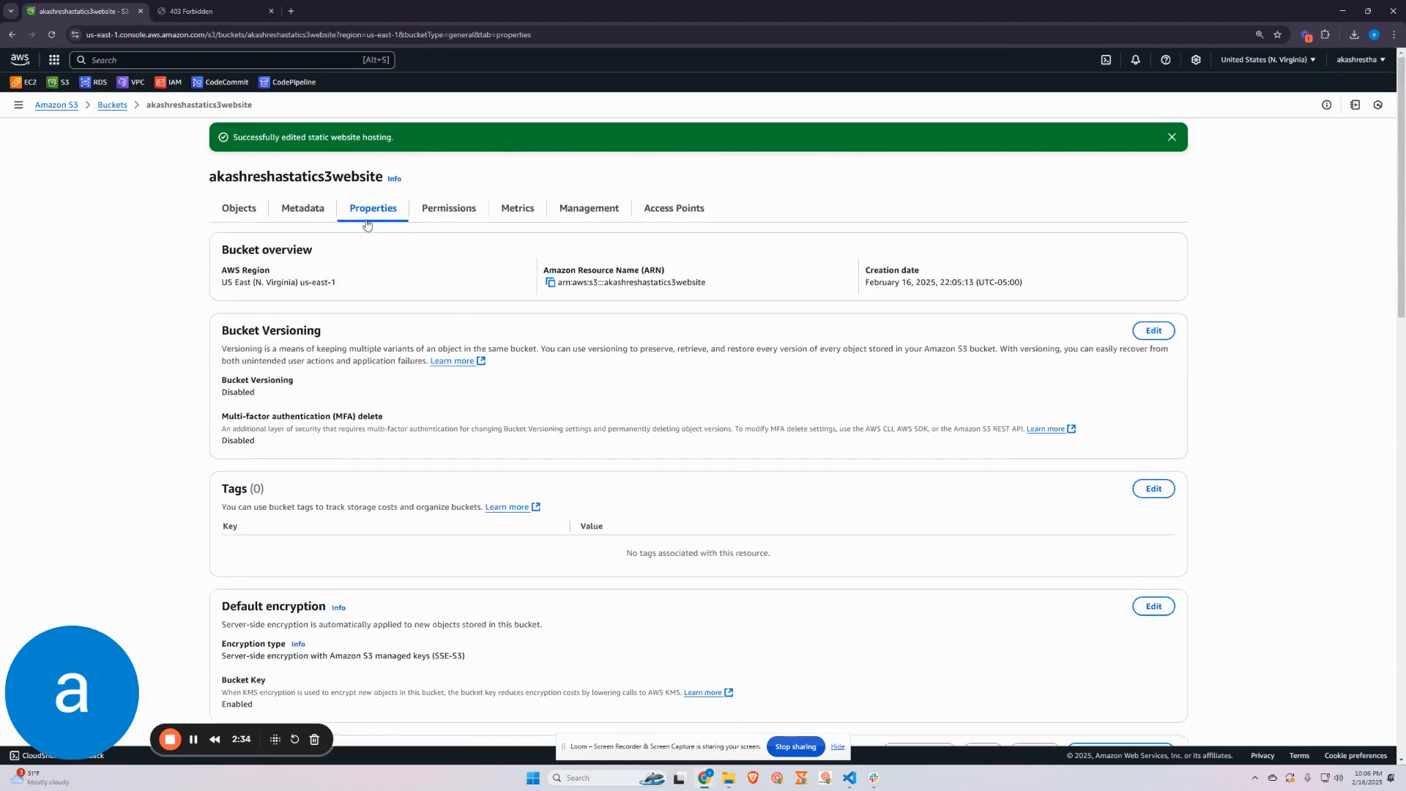
pyautogui.click(456, 210)
pyautogui.tripleClick(329, 371)
pyautogui.doubleClick(251, 383)
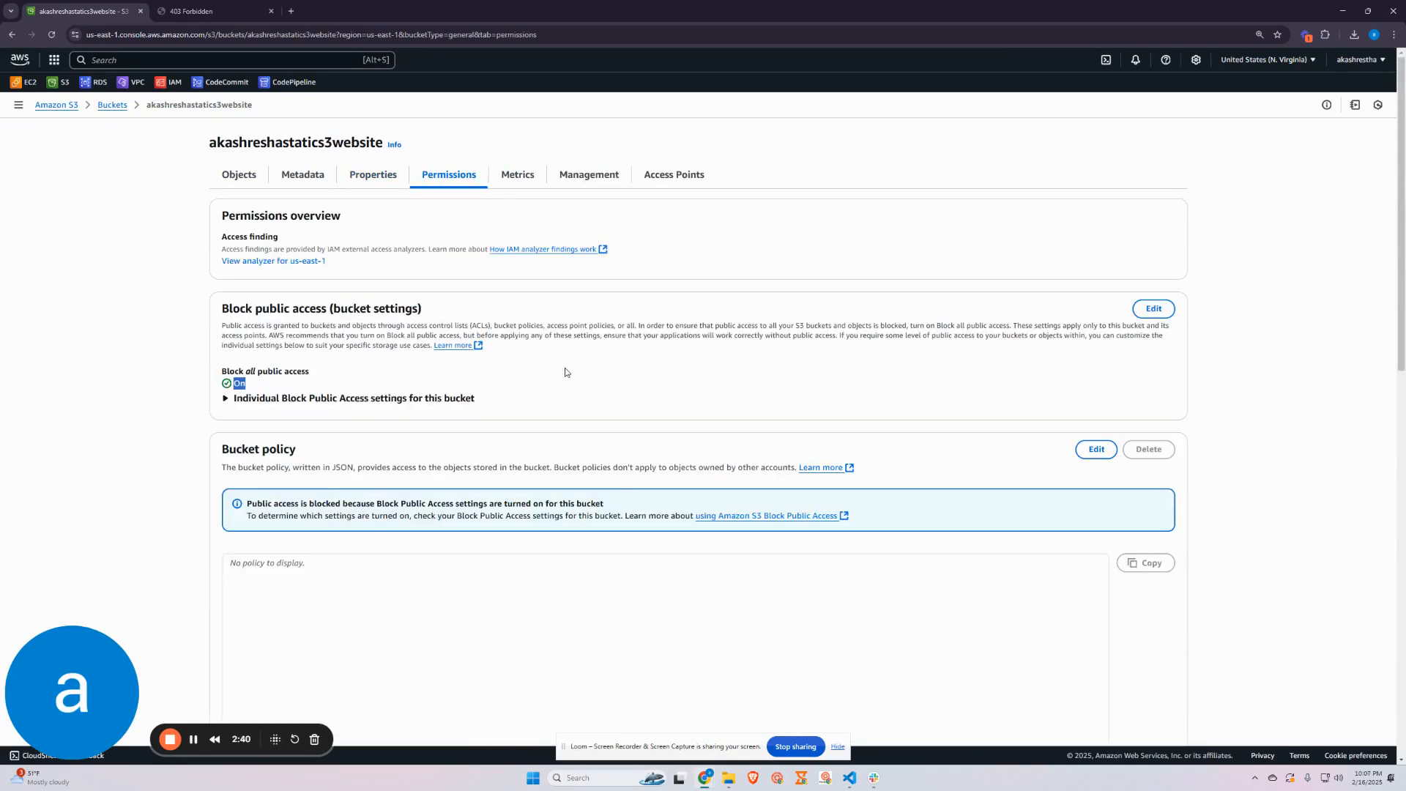
# - Turn off Block all public access for the bucket, save, and confirm the change by entering "confirm"
pyautogui.click(1154, 308)
pyautogui.click(231, 237)
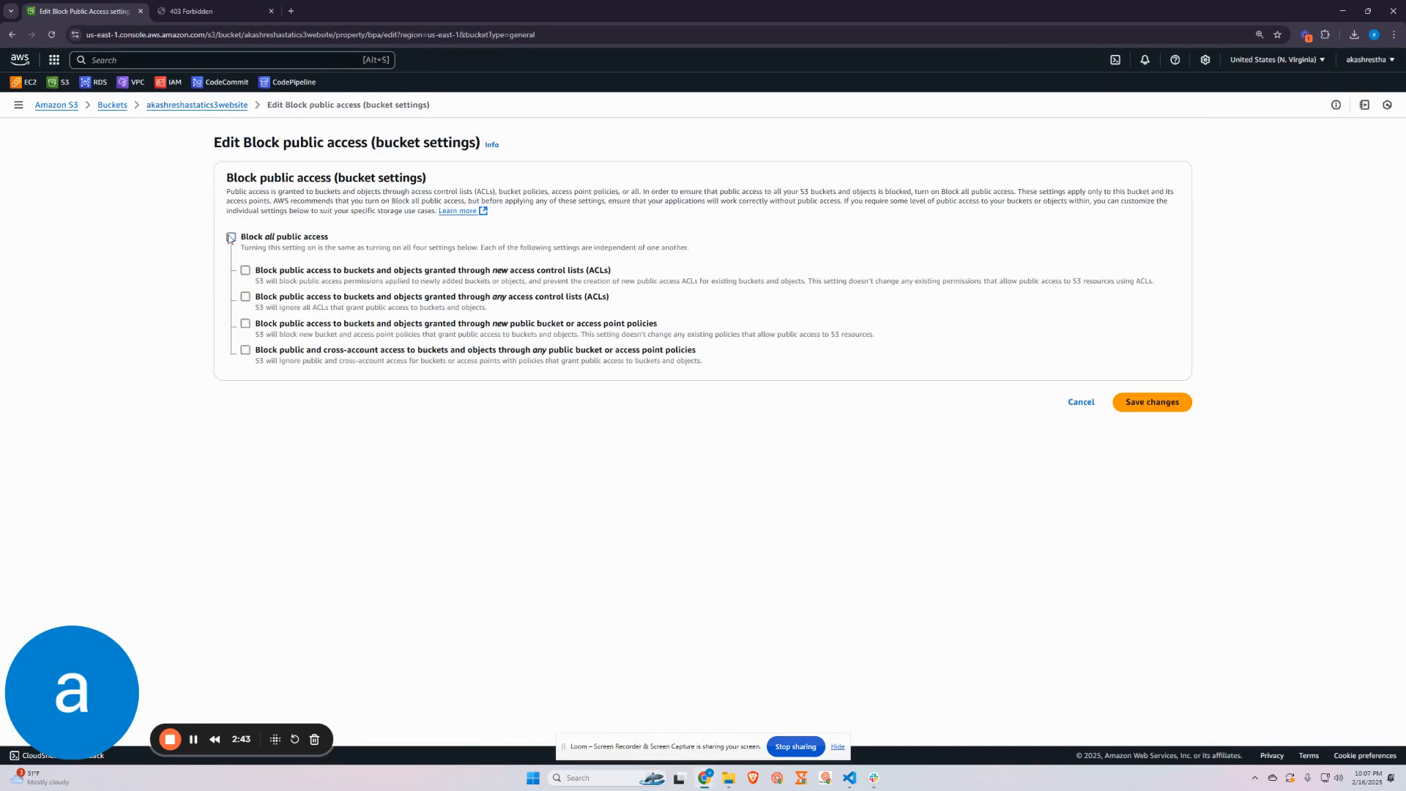
pyautogui.click(1166, 405)
pyautogui.click(719, 444)
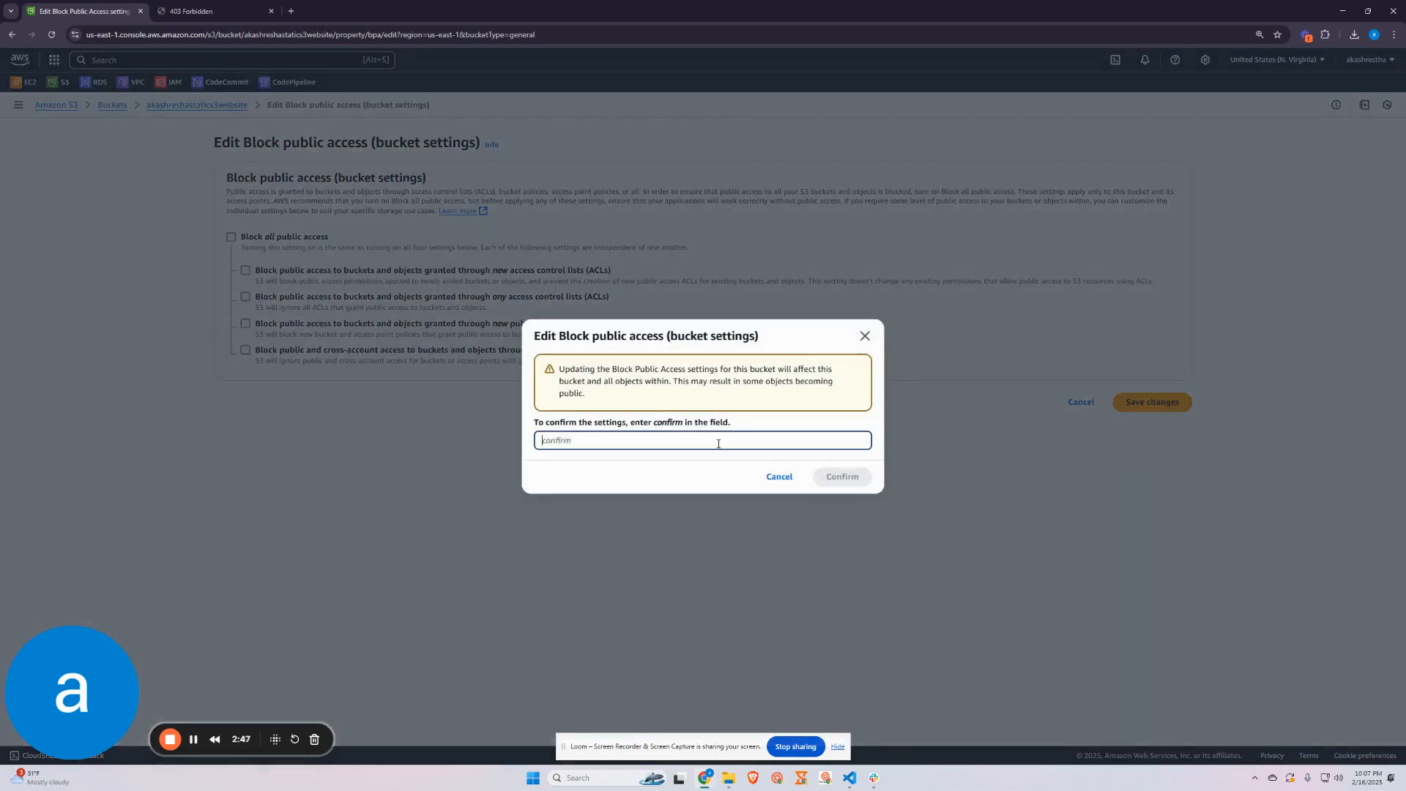
pyautogui.write('confirm')
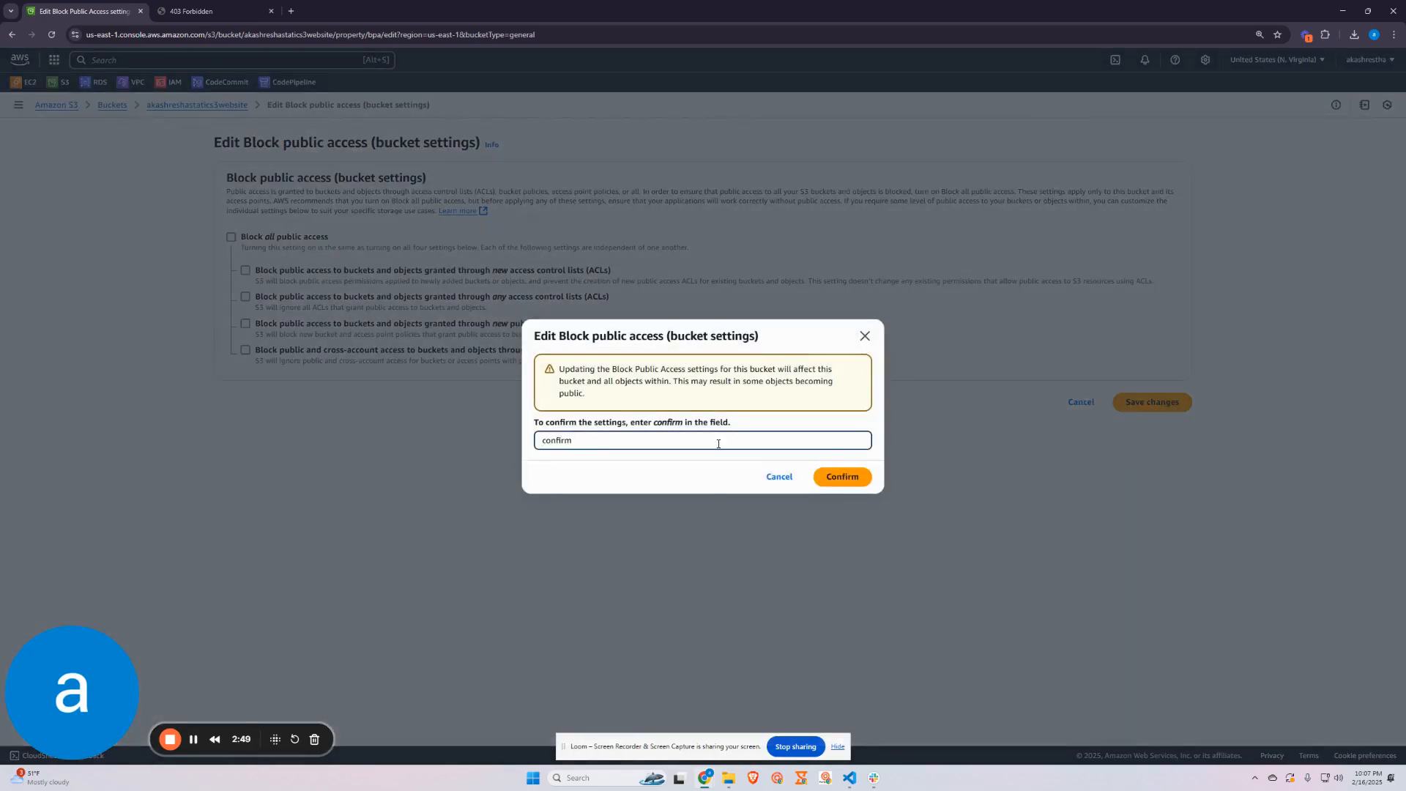
pyautogui.click(843, 477)
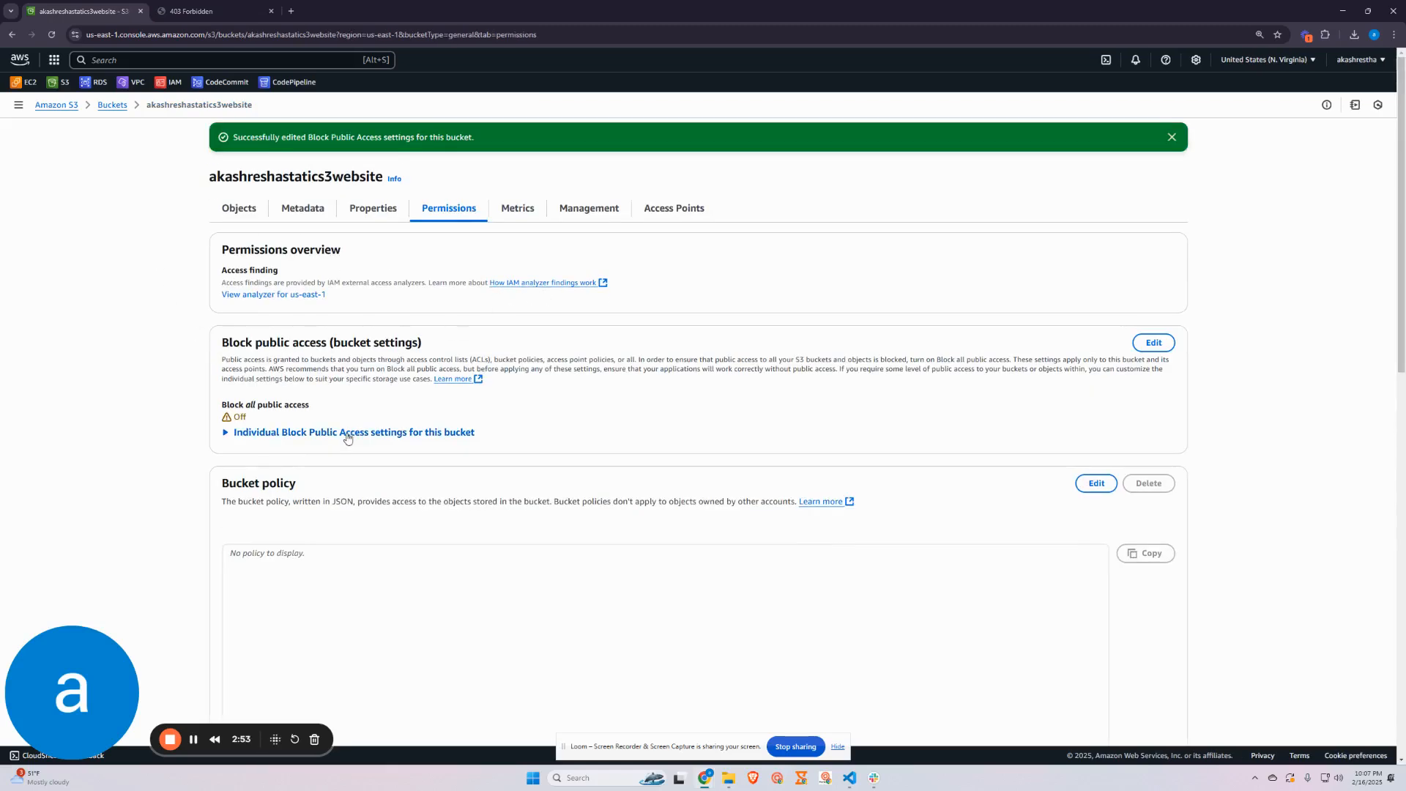
# - Open the bucket's policy for editing from its permissions
pyautogui.scroll(-2, 366, 450)
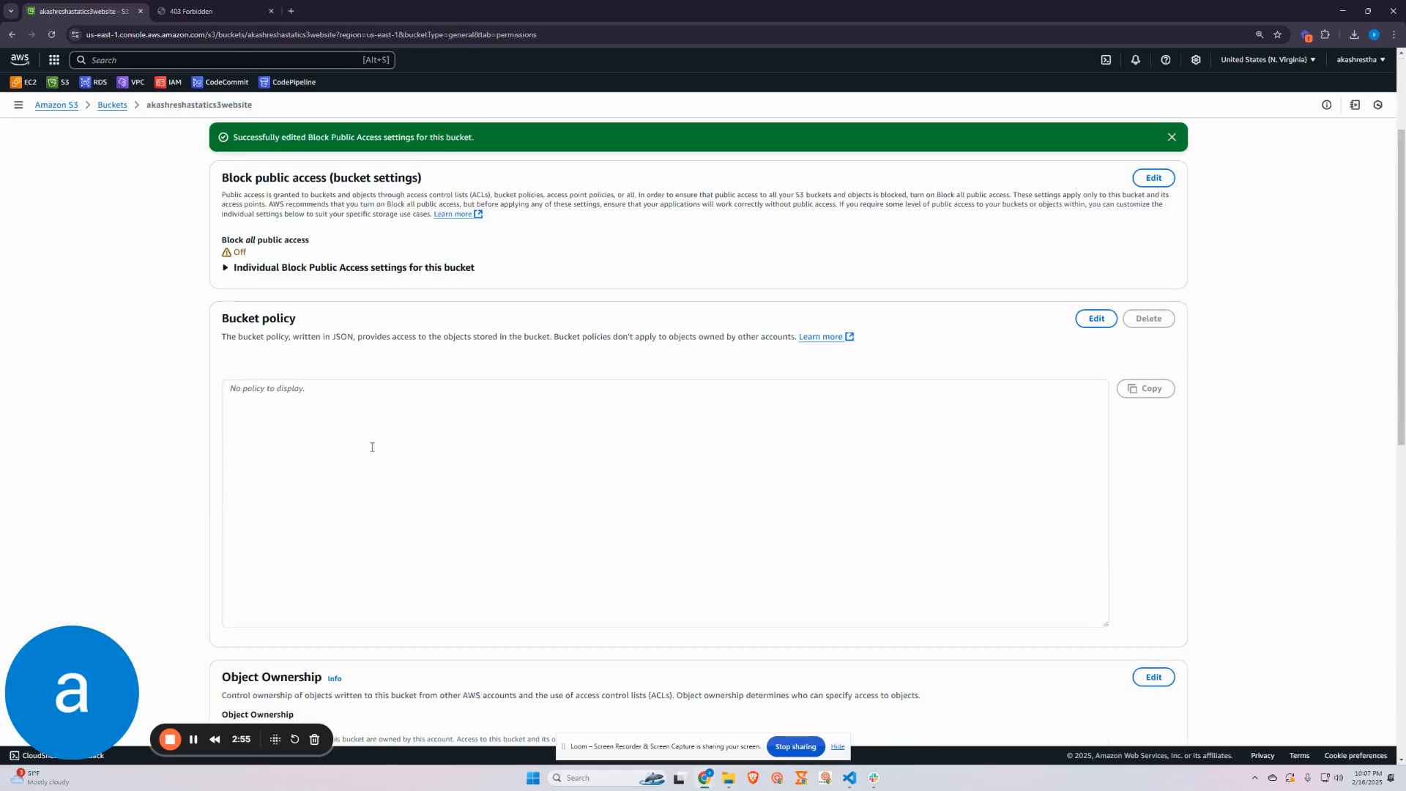
pyautogui.moveTo(222, 321); pyautogui.dragTo(310, 319)
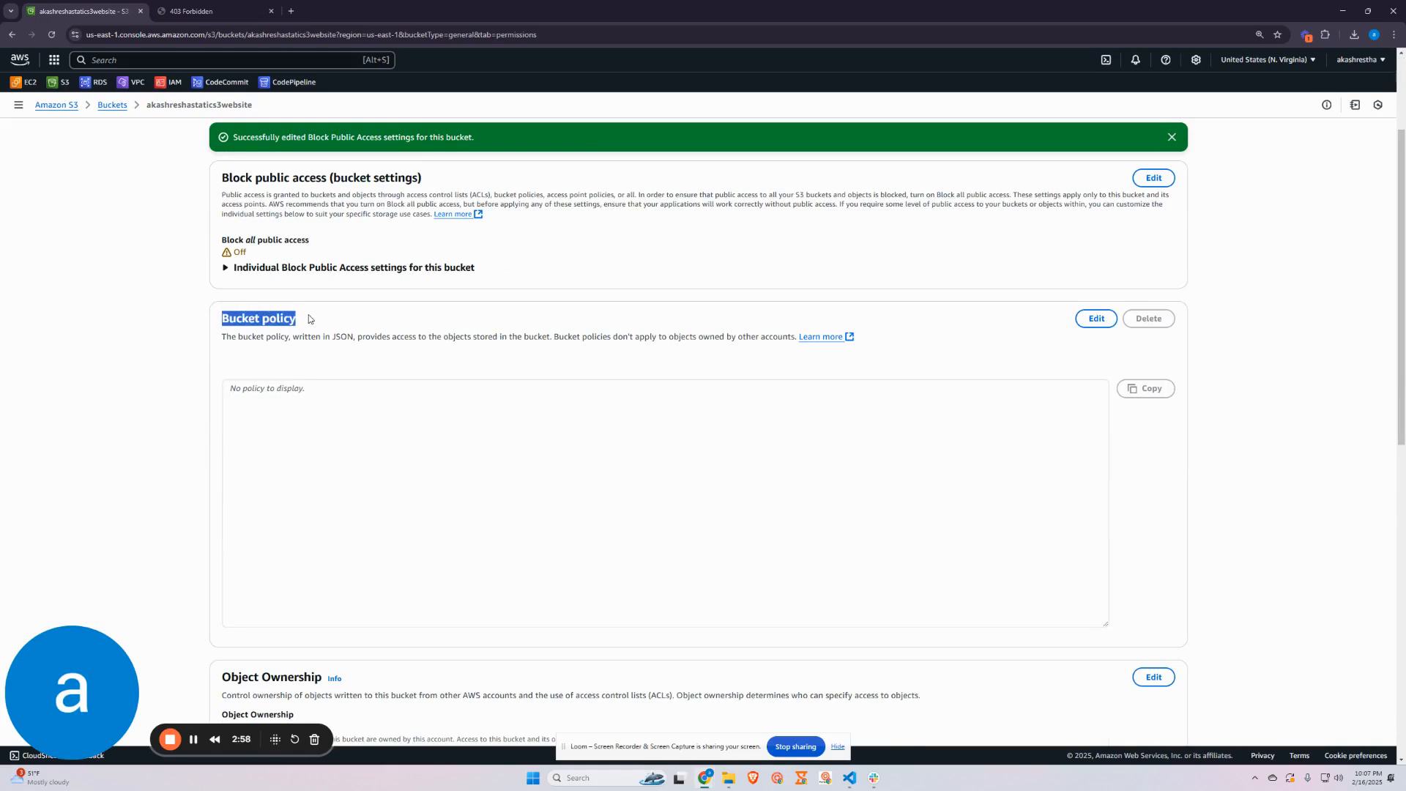
pyautogui.click(1231, 352)
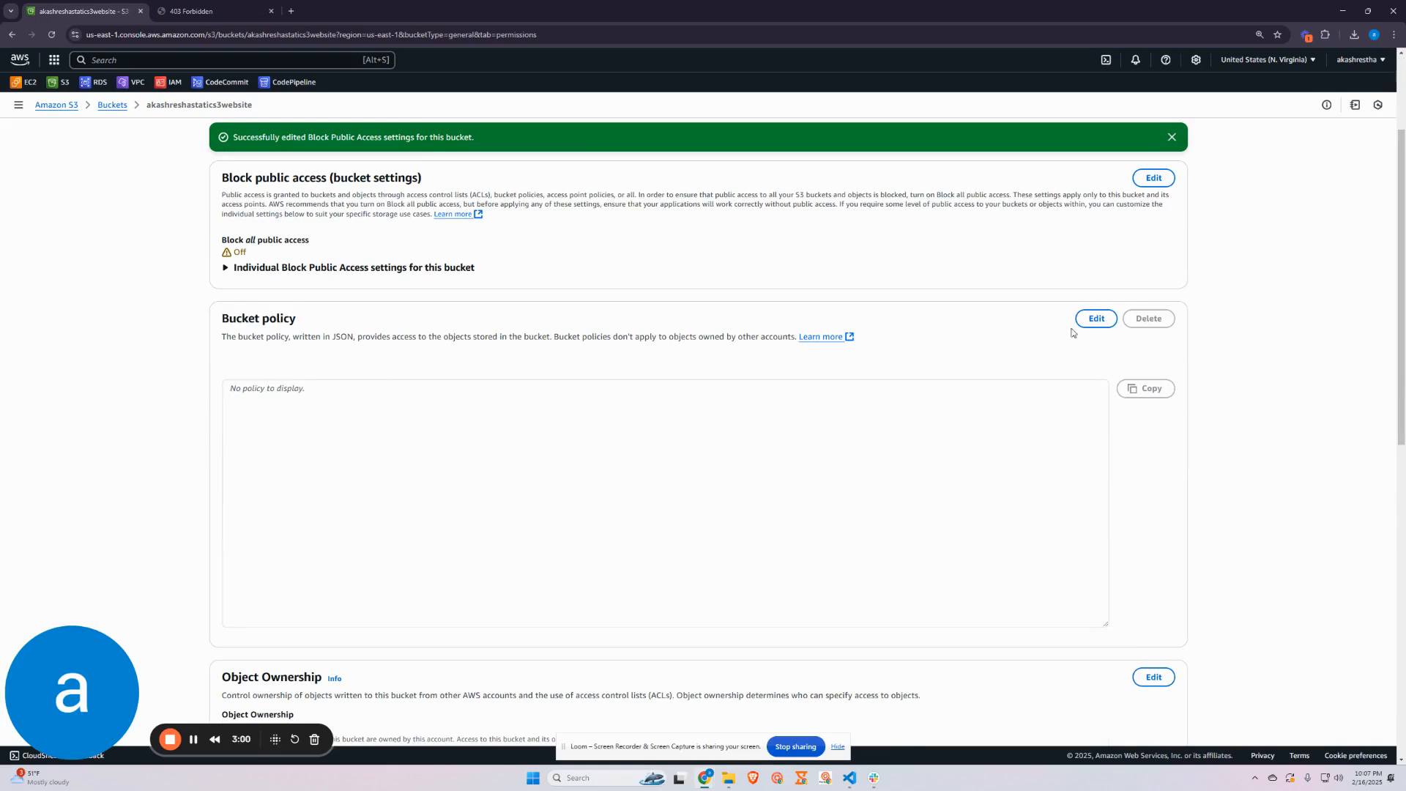
pyautogui.click(1098, 320)
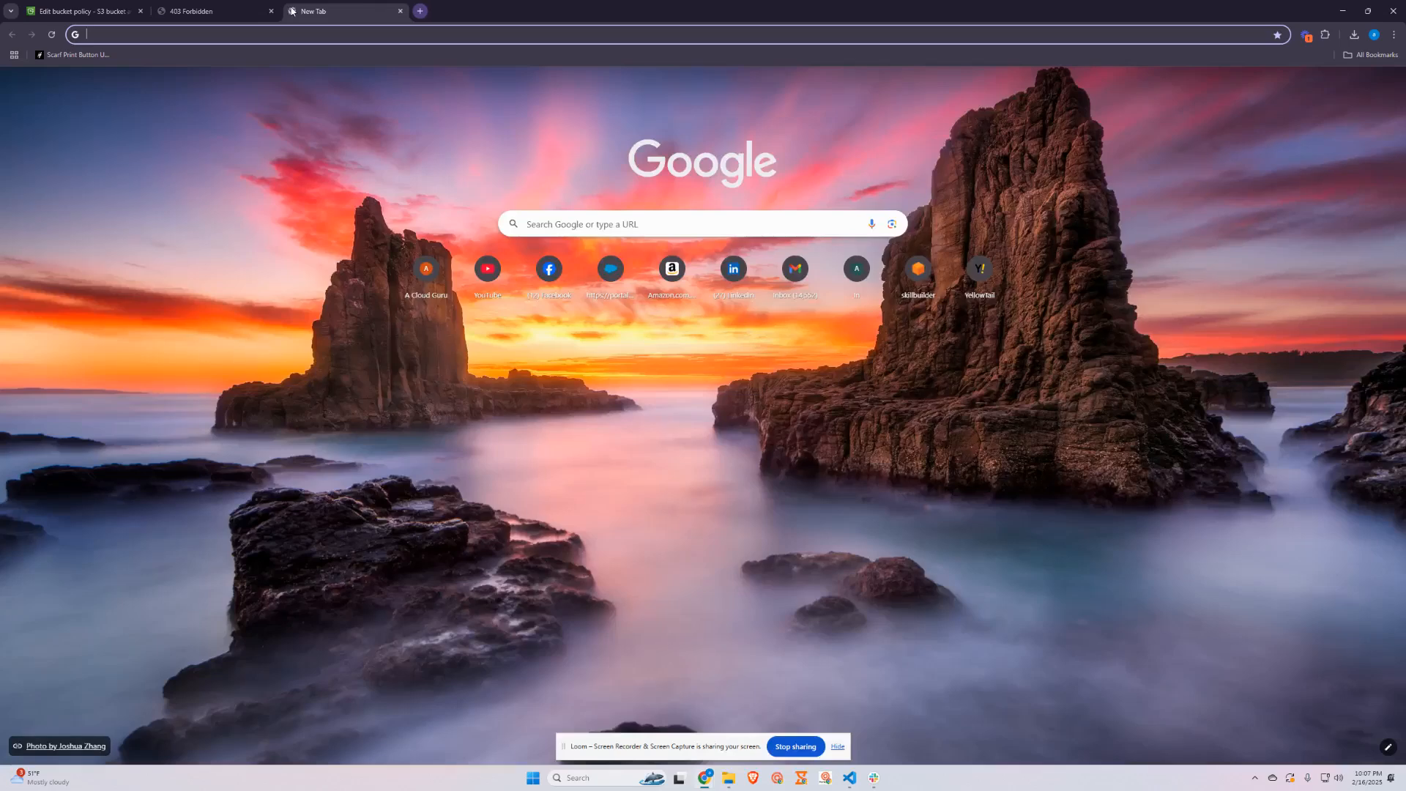
# - Search Google for "s3 static website" in a new browser tab and open the AWS tutorial on configuring a static website on Amazon S3
pyautogui.click(291, 11)
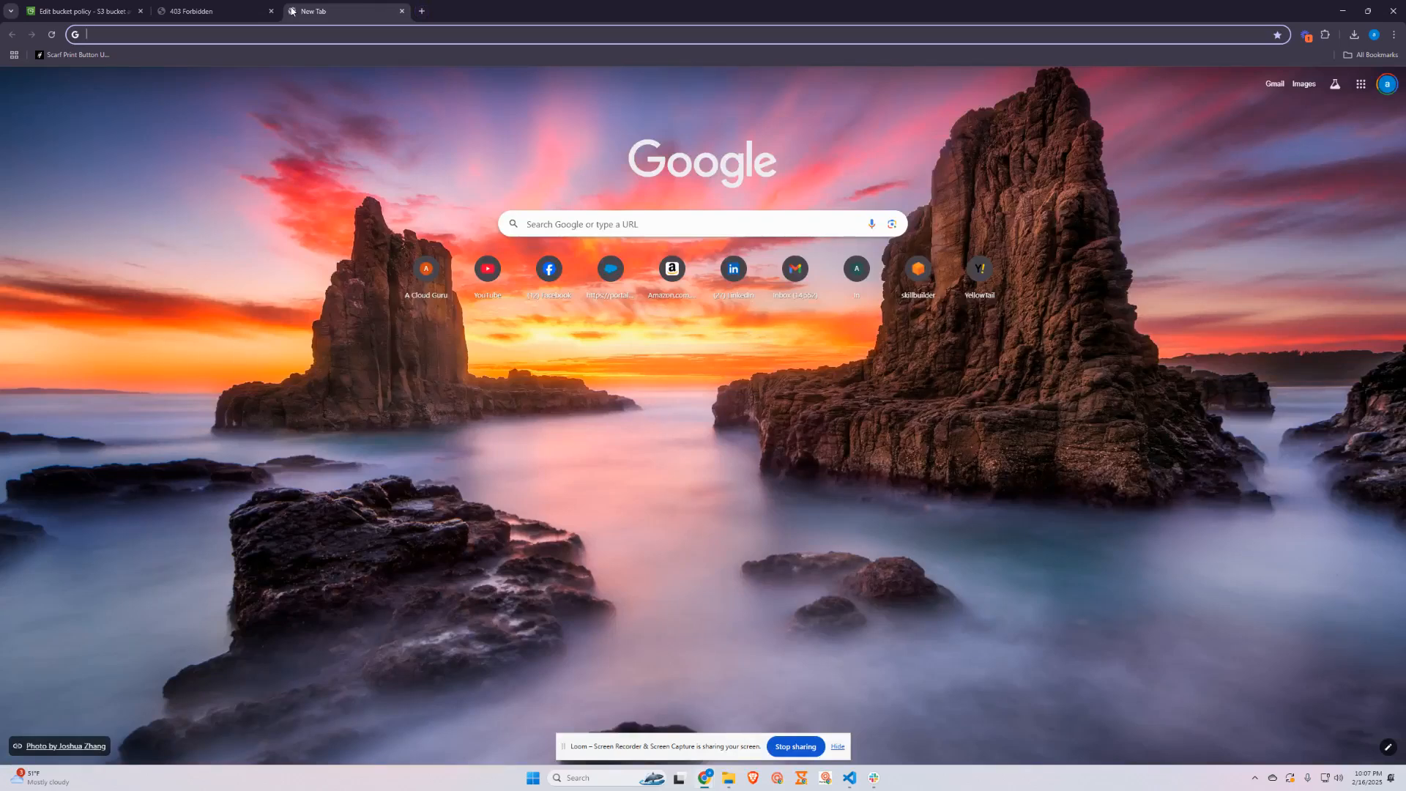
pyautogui.write('s3')
pyautogui.press('Down')
pyautogui.press('Return')
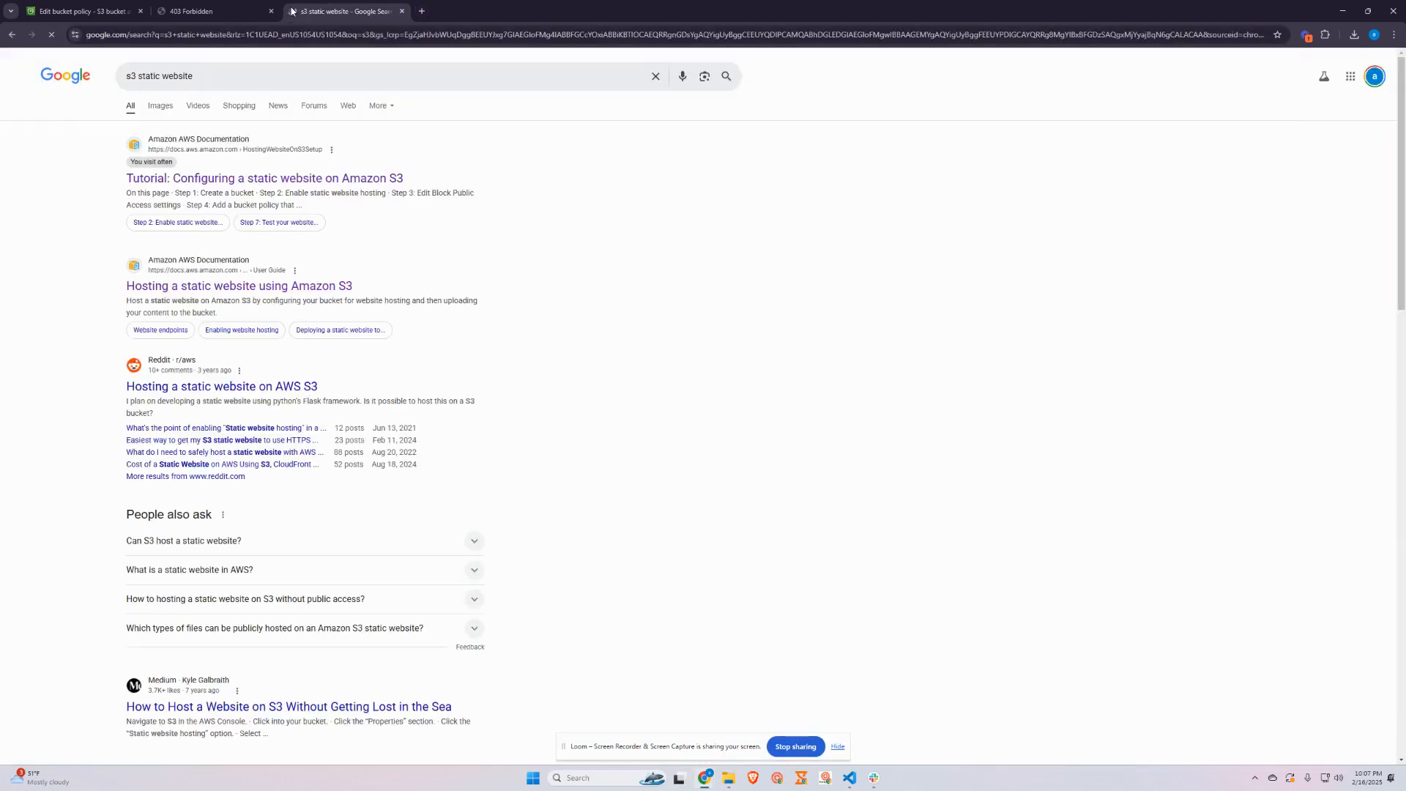
pyautogui.click(261, 179)
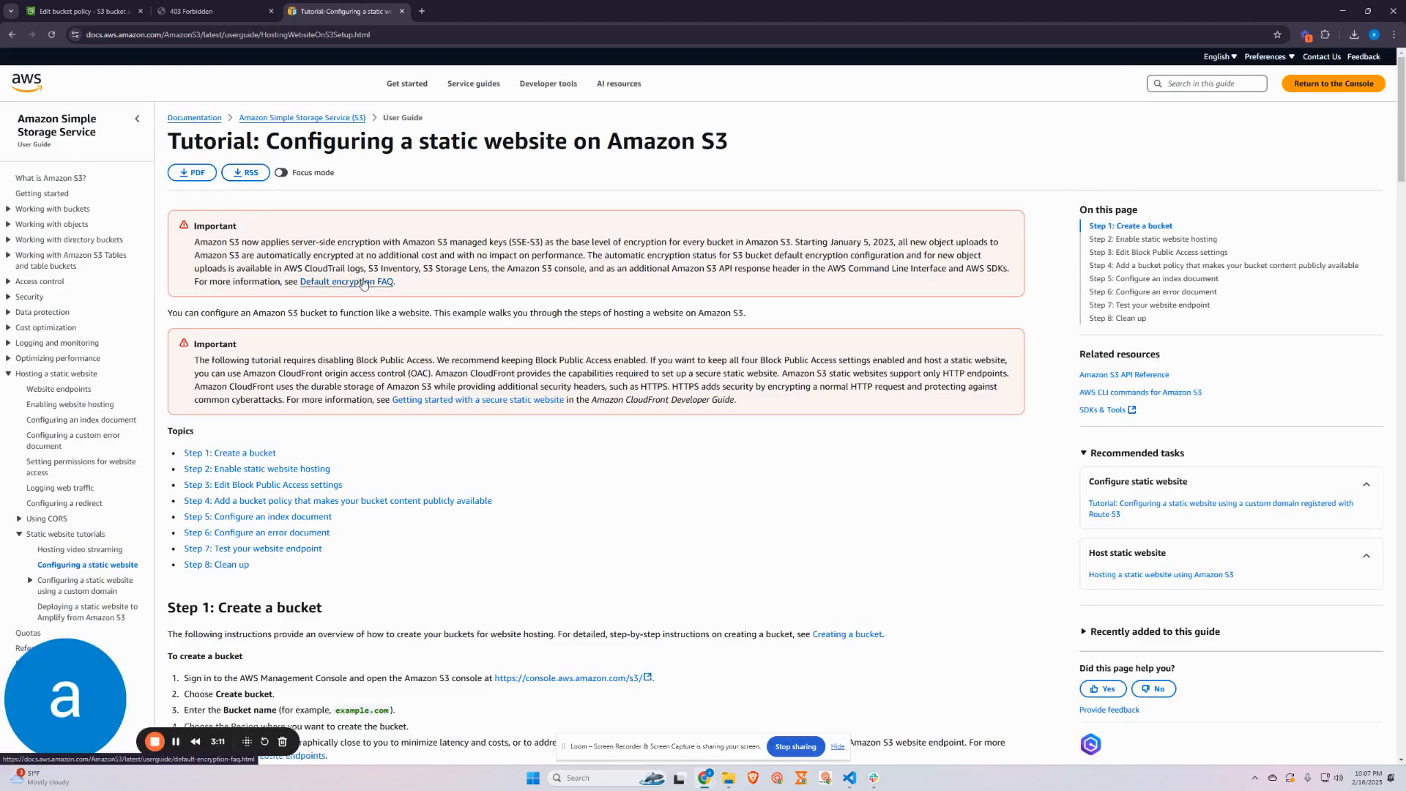
# - Copy the PublicReadGetObject policy JSON from Step 4 of the tutorial, the bucket policy that makes content publicly available
pyautogui.scroll(-4, 462, 414)
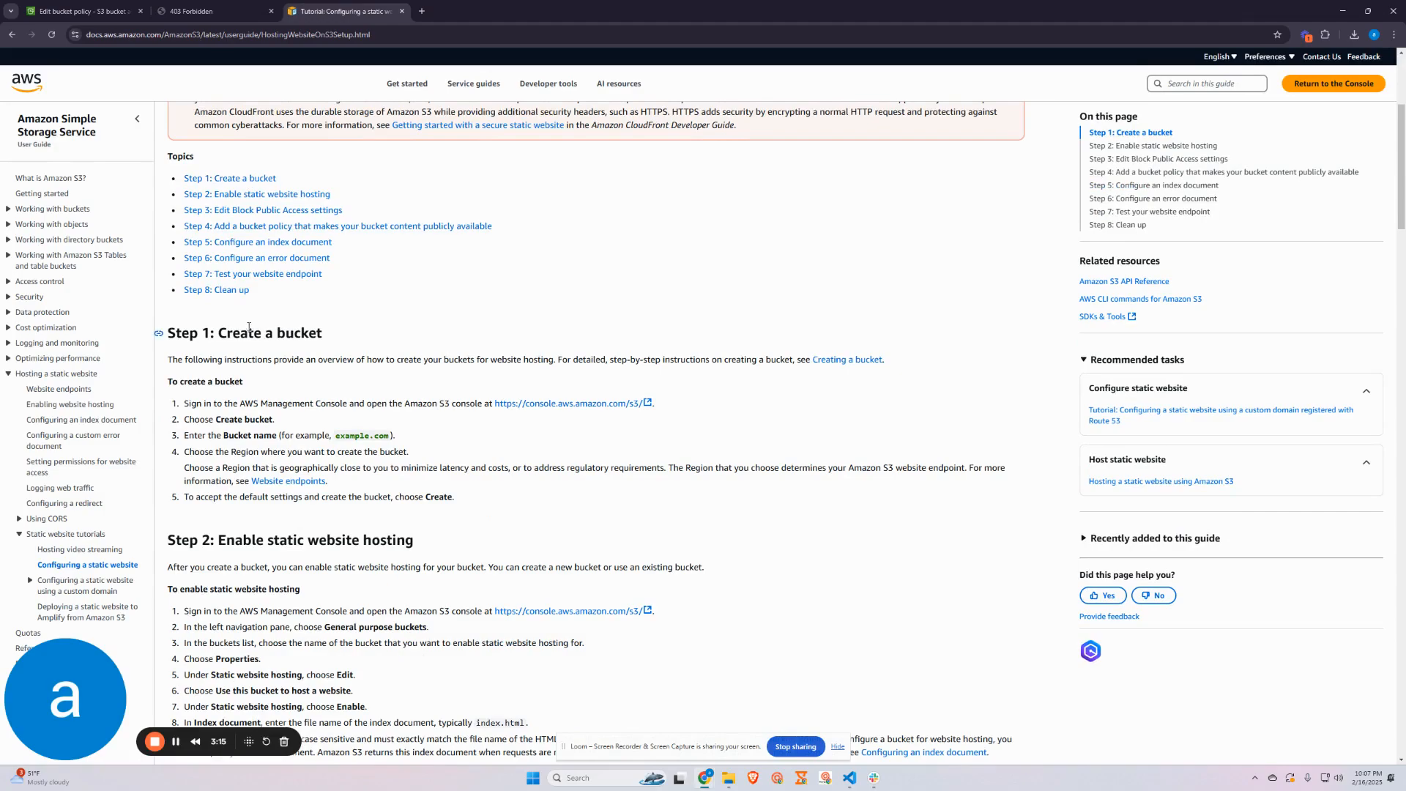
pyautogui.scroll(-7, 253, 333)
pyautogui.scroll(-7, 256, 337)
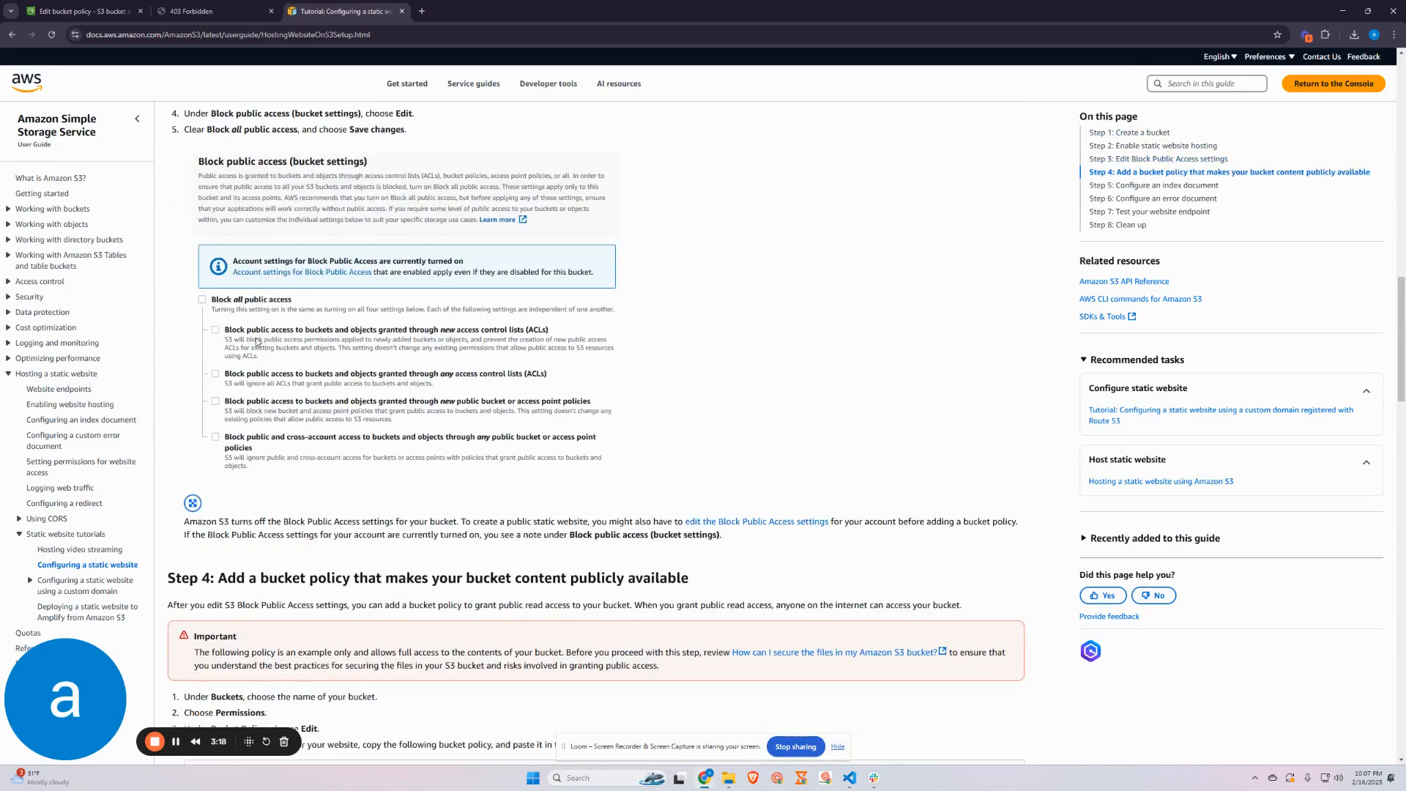
pyautogui.scroll(-7, 333, 375)
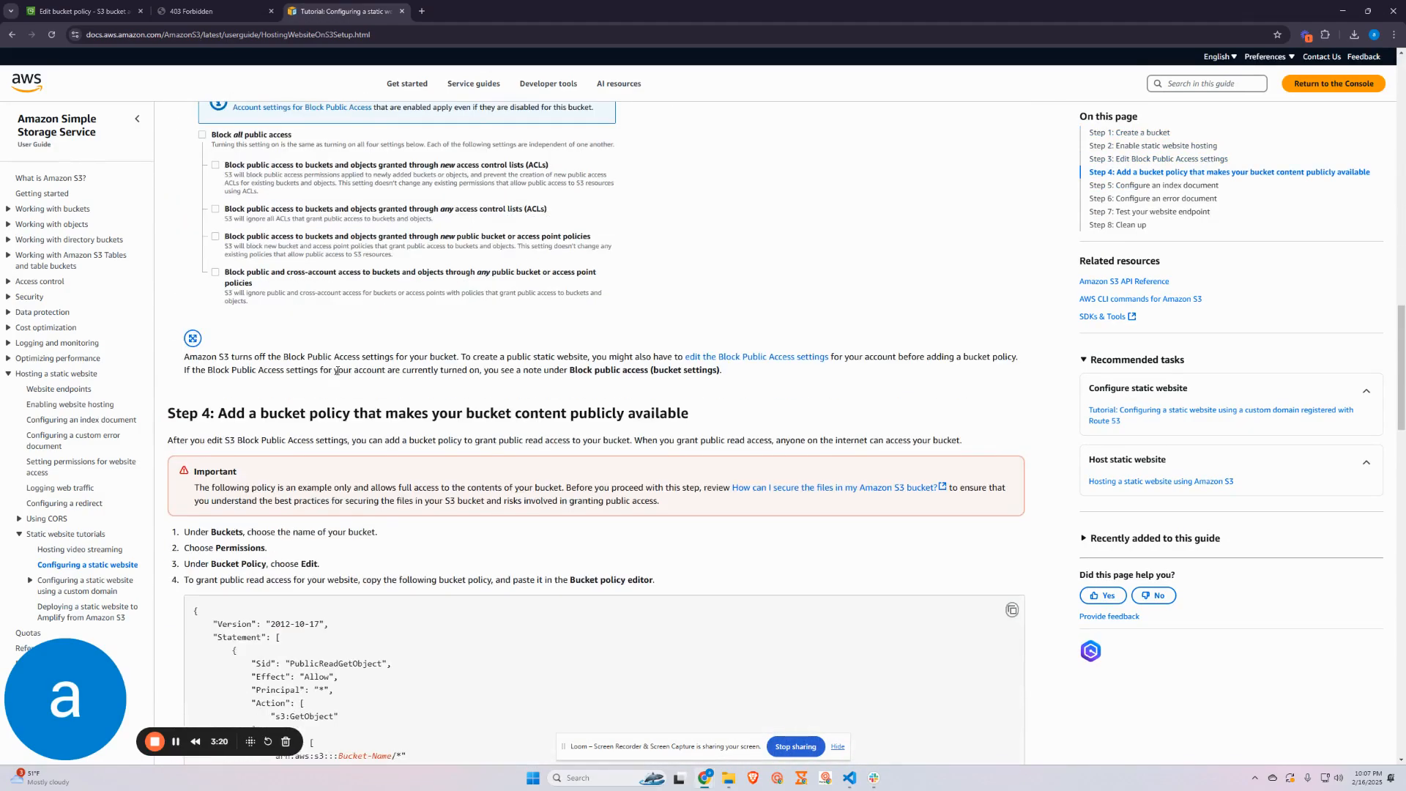
pyautogui.moveTo(194, 283); pyautogui.dragTo(310, 490)
pyautogui.click(297, 334)
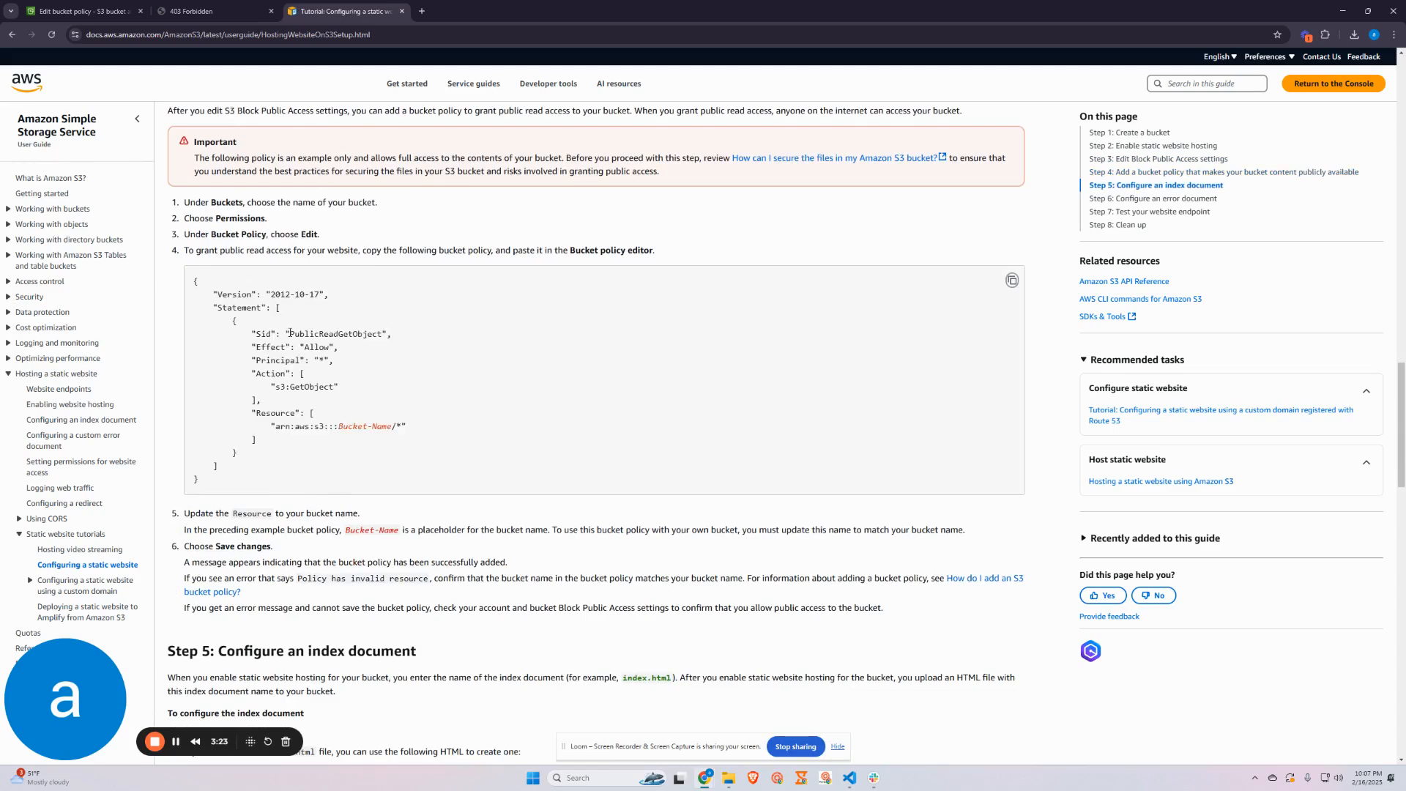
pyautogui.moveTo(291, 334); pyautogui.dragTo(380, 335)
pyautogui.moveTo(194, 285); pyautogui.dragTo(265, 472)
pyautogui.hotkey('ctrl', 'c')
# - Paste the copied JSON into the S3 bucket policy editor and replace the Bucket-Name placeholder in the resource ARN with the bucket's name
pyautogui.click(81, 11)
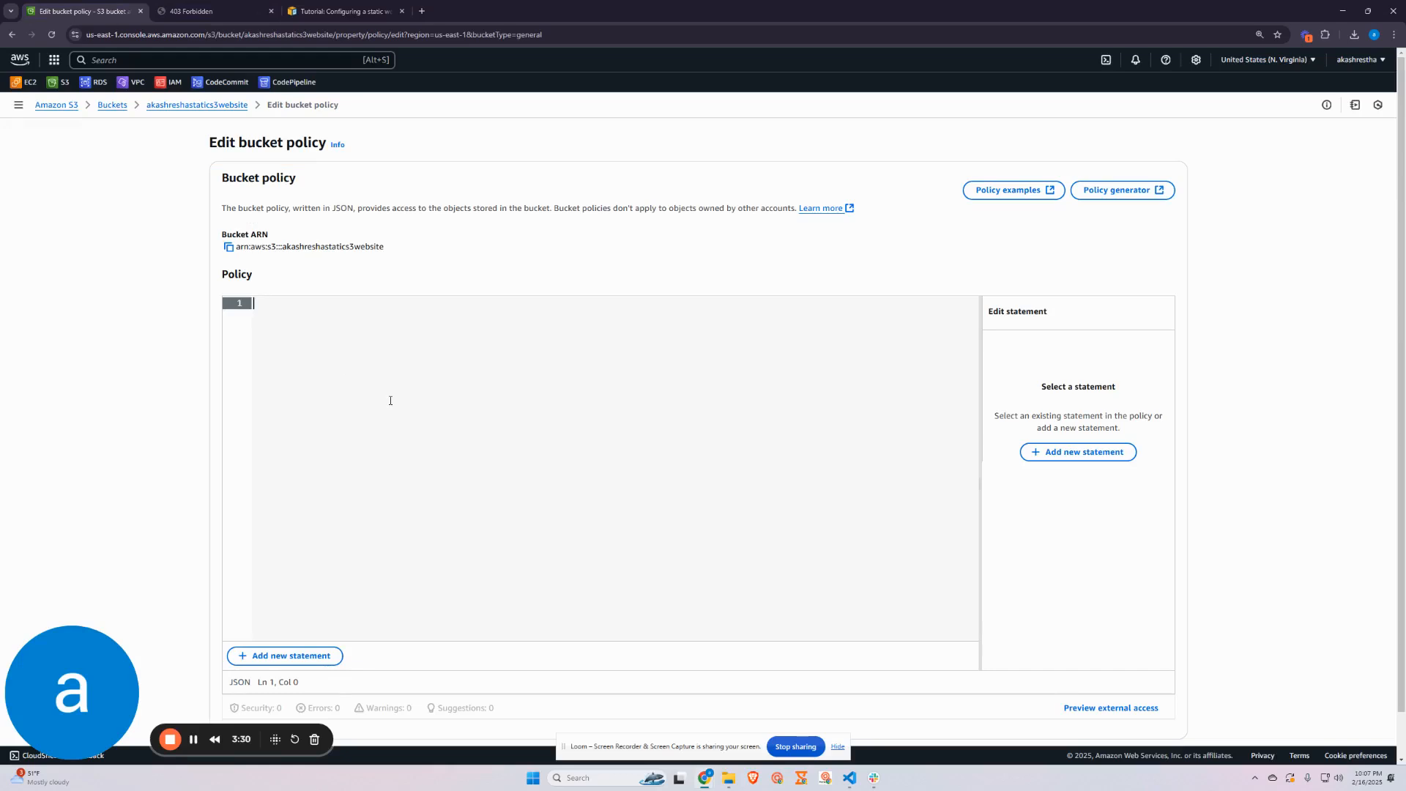
pyautogui.click(352, 331)
pyautogui.hotkey('ctrl', 'v')
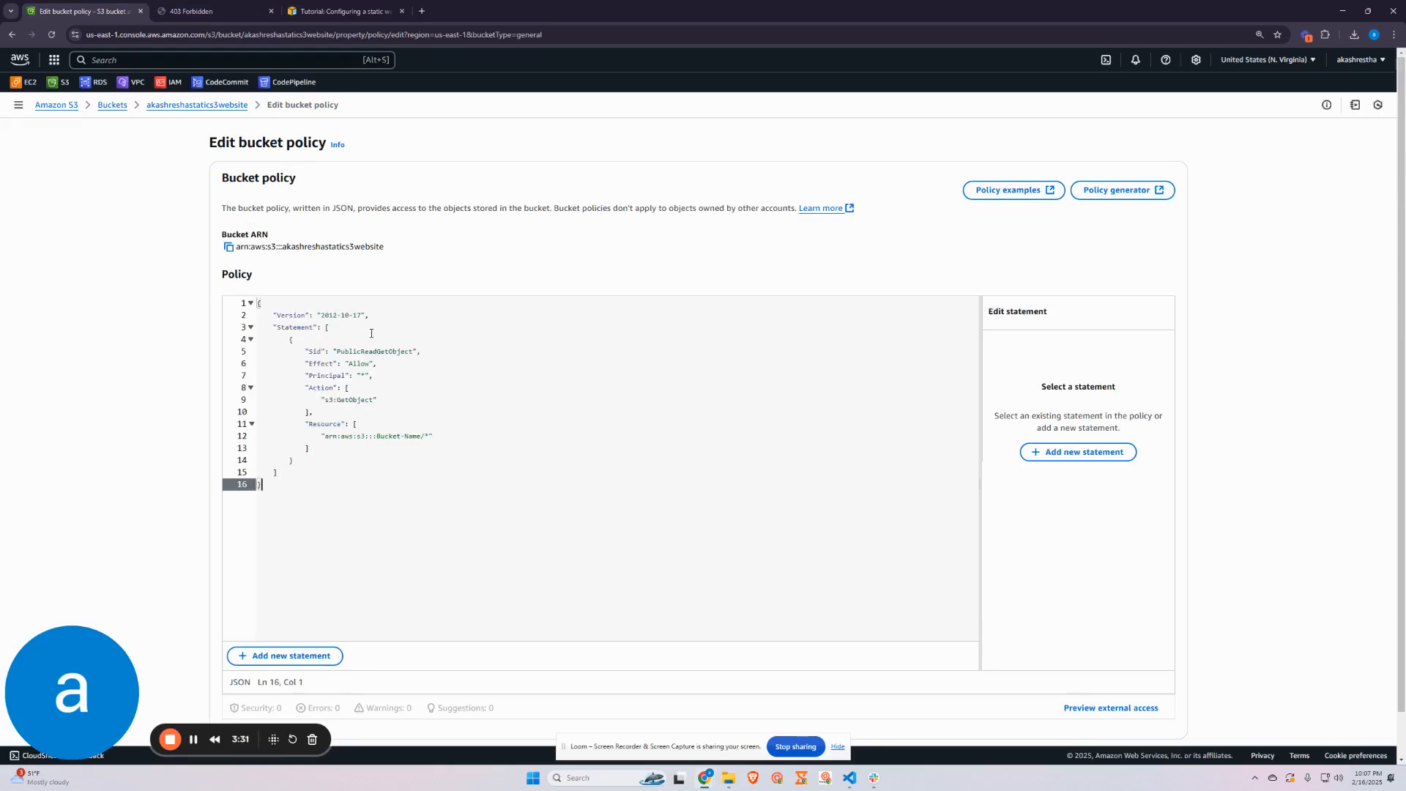
pyautogui.click(230, 247)
pyautogui.moveTo(327, 437); pyautogui.dragTo(424, 436)
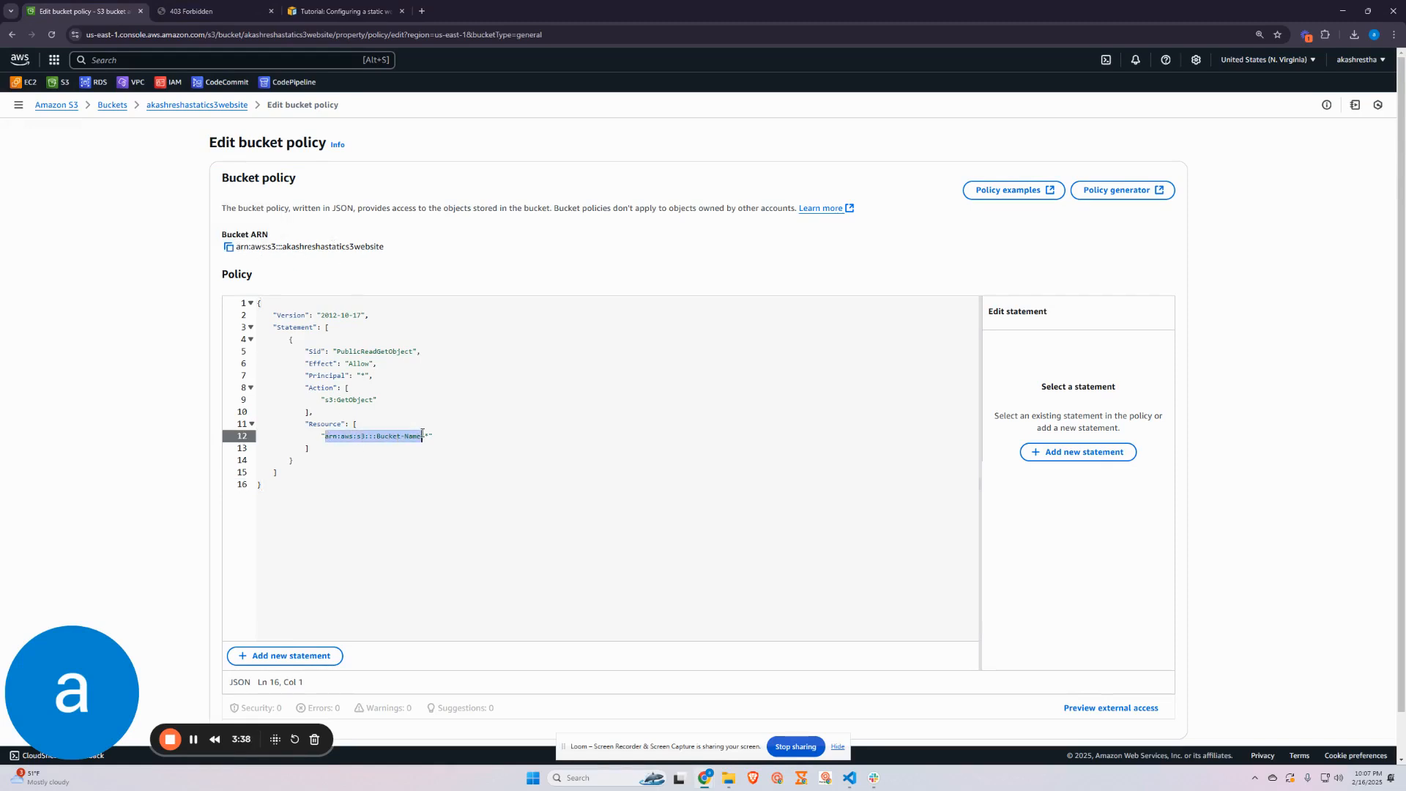
pyautogui.moveTo(283, 246); pyautogui.dragTo(394, 256)
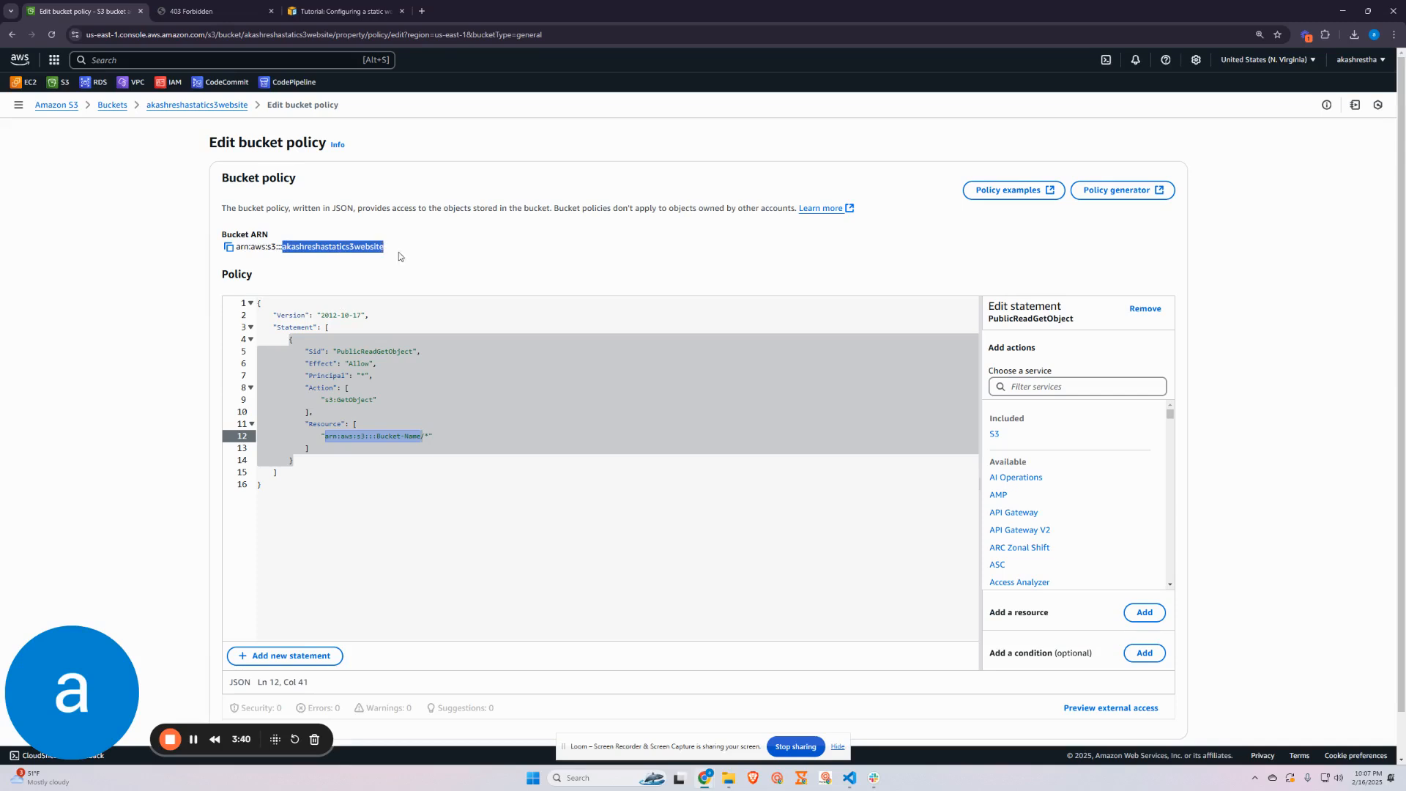
pyautogui.click(444, 419)
pyautogui.moveTo(421, 437); pyautogui.dragTo(375, 437)
pyautogui.hotkey('ctrl', 'v')
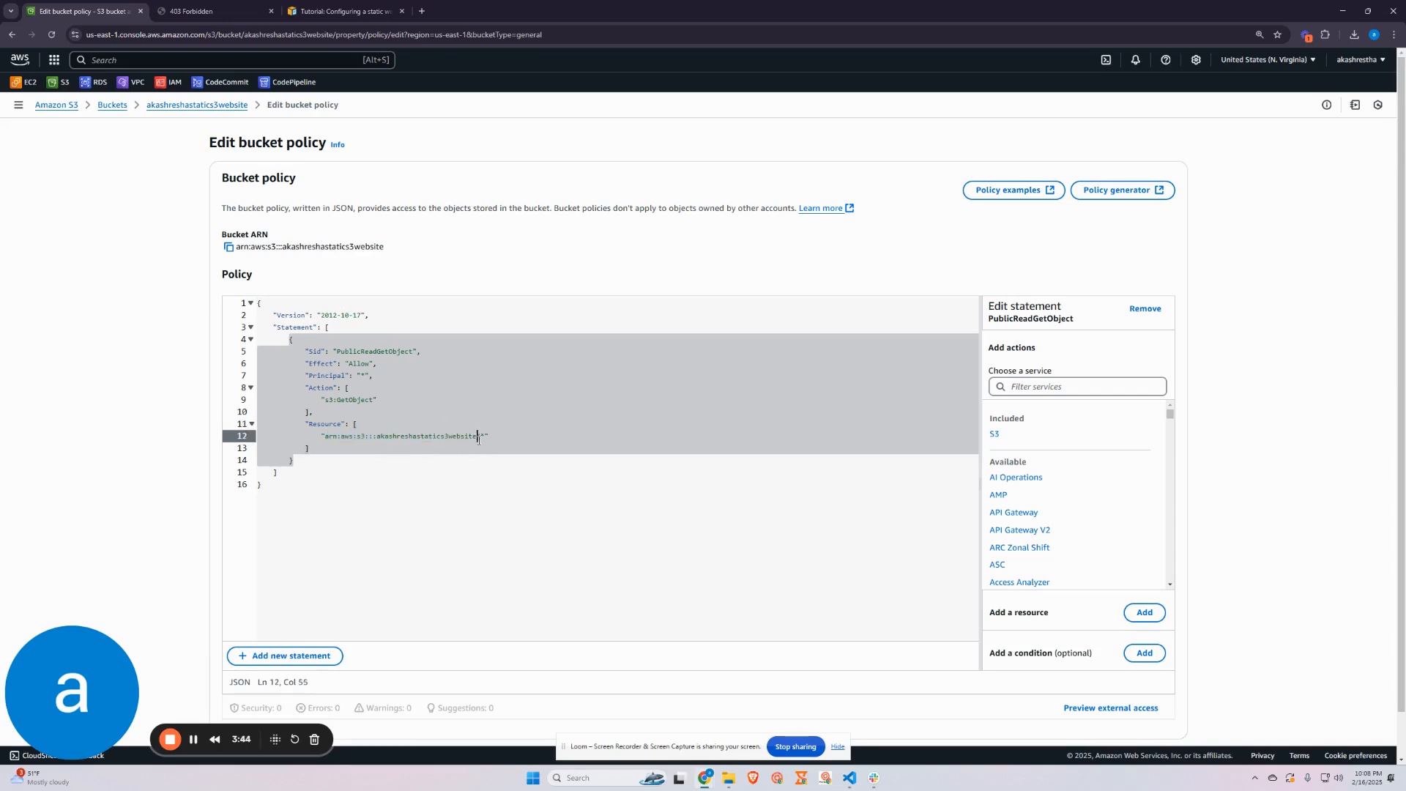
# - Check that the resource ARN keeps /* after the bucket name, and save the bucket policy
pyautogui.click(484, 447)
pyautogui.click(480, 436)
pyautogui.click(482, 443)
pyautogui.click(483, 436)
pyautogui.click(503, 473)
pyautogui.scroll(-1, 1170, 597)
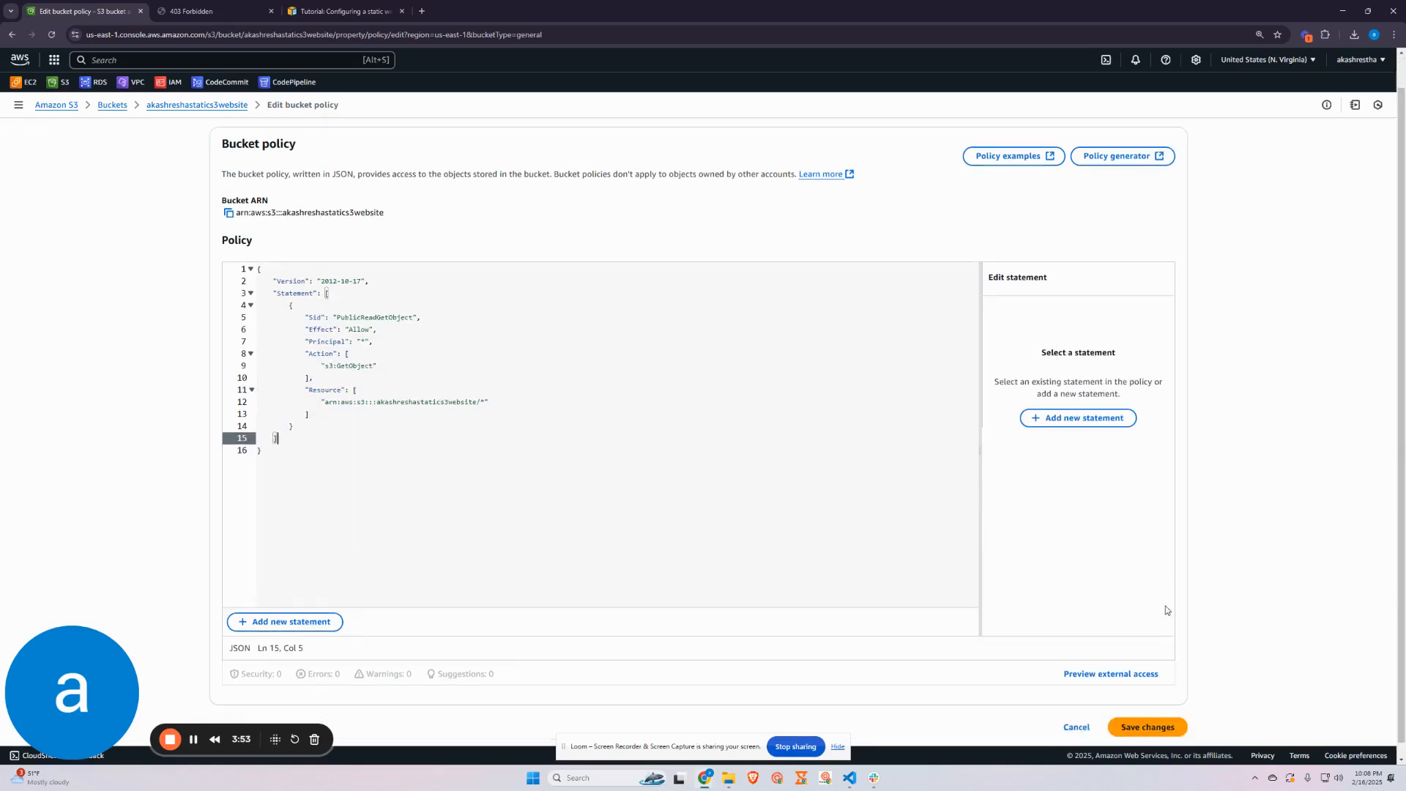
pyautogui.click(1148, 721)
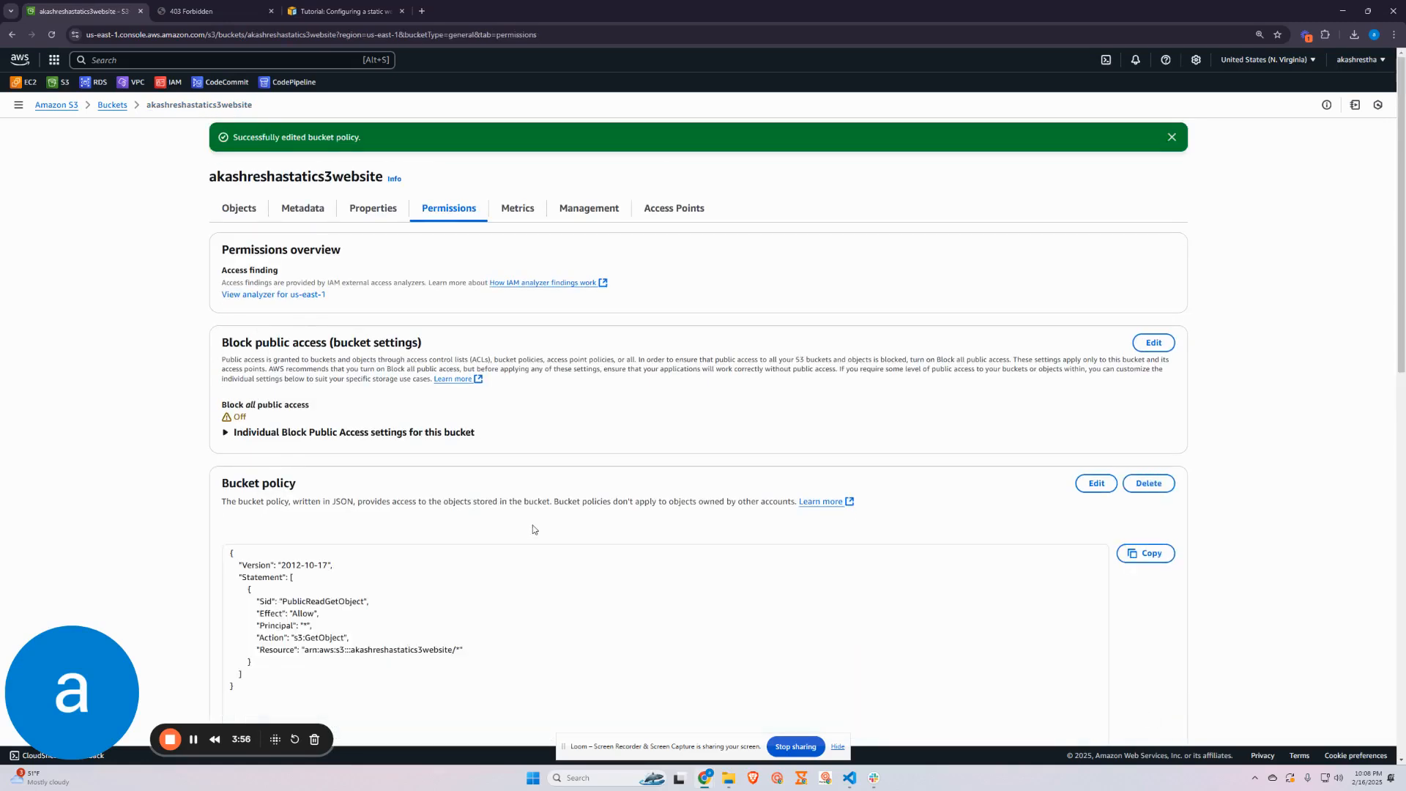
# - Copy the bucket website endpoint from the static website hosting properties and load it again in the 403 Forbidden tab
pyautogui.click(361, 212)
pyautogui.scroll(-8, 364, 358)
pyautogui.scroll(-8, 366, 356)
pyautogui.click(228, 694)
pyautogui.click(192, 11)
pyautogui.click(232, 35)
pyautogui.hotkey('ctrl', 'v')
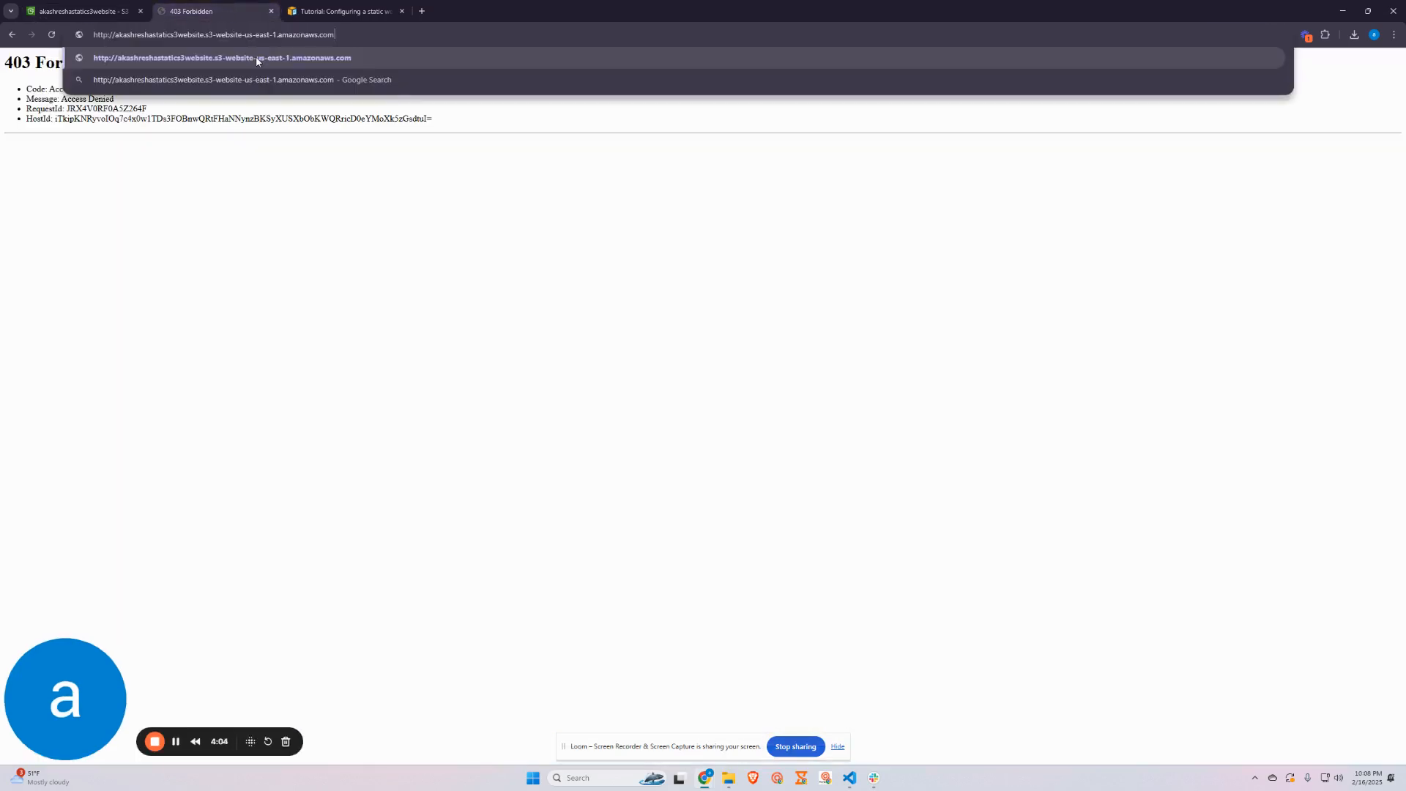
pyautogui.press('Return')
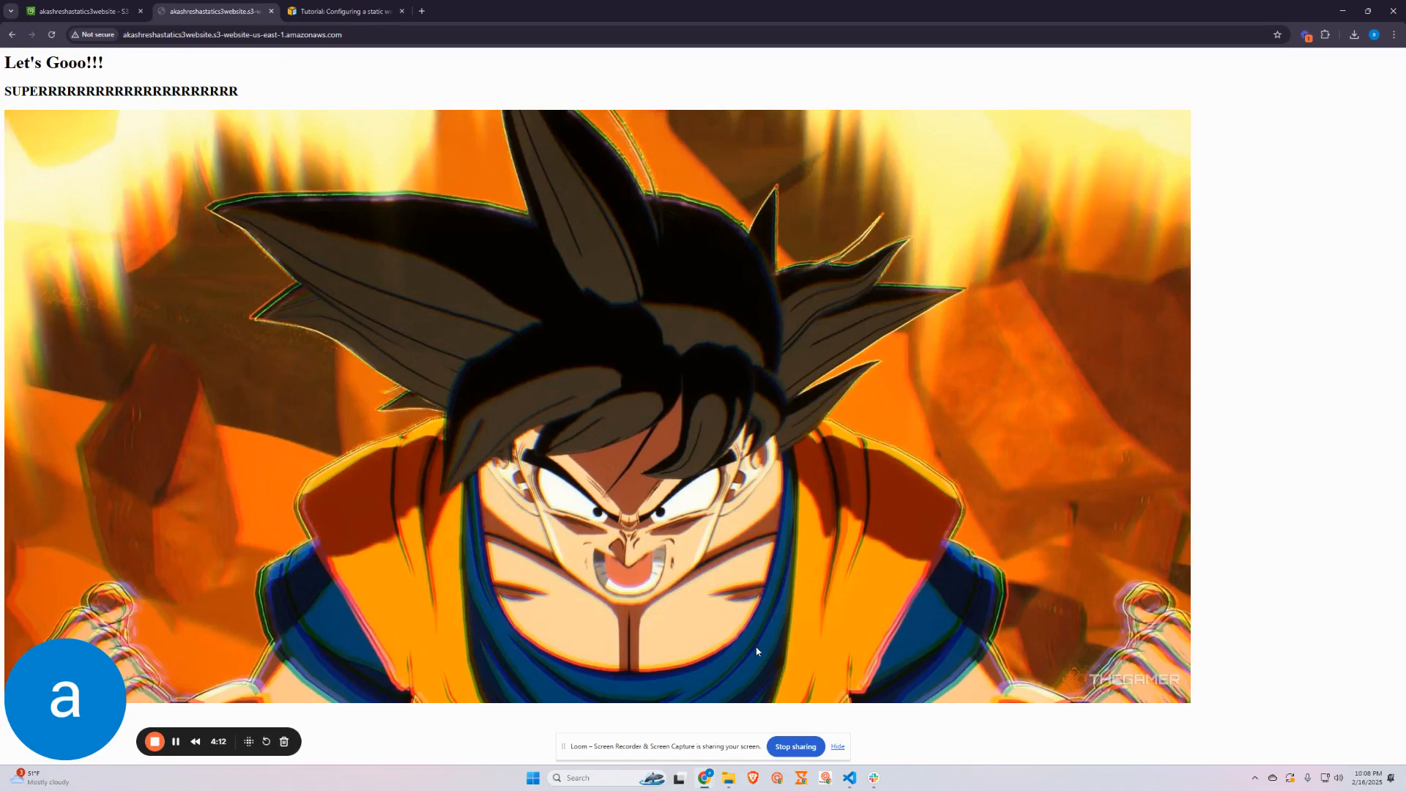
pyautogui.hotkey('ctrl', 'shift', 'Tab')
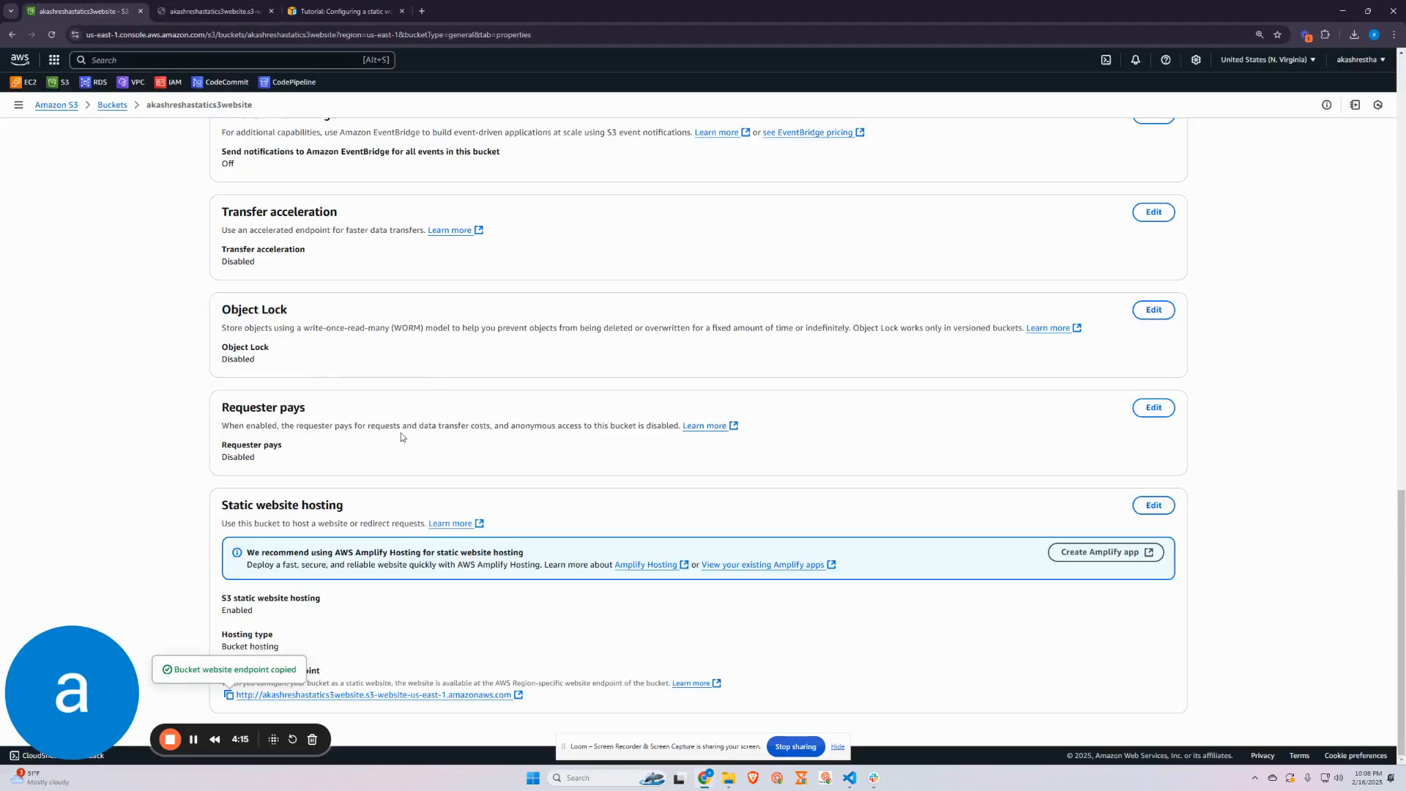
pyautogui.scroll(3, 573, 517)
pyautogui.scroll(-4, 573, 517)
# - Switch to index.html in VS Code and comment out the images/SUPER.jpg image line with <!-- and -->
pyautogui.click(850, 778)
pyautogui.click(313, 111)
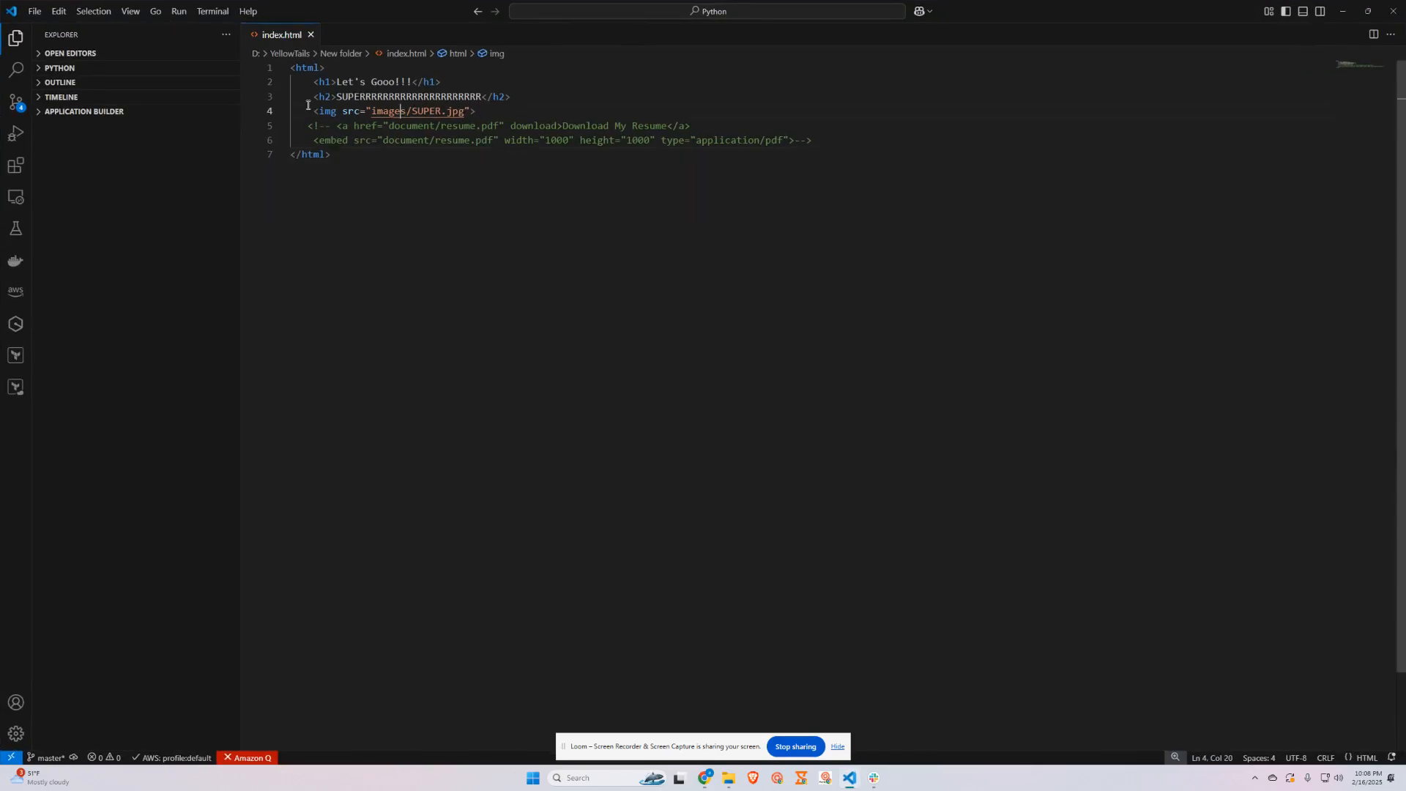
pyautogui.write('<!--')
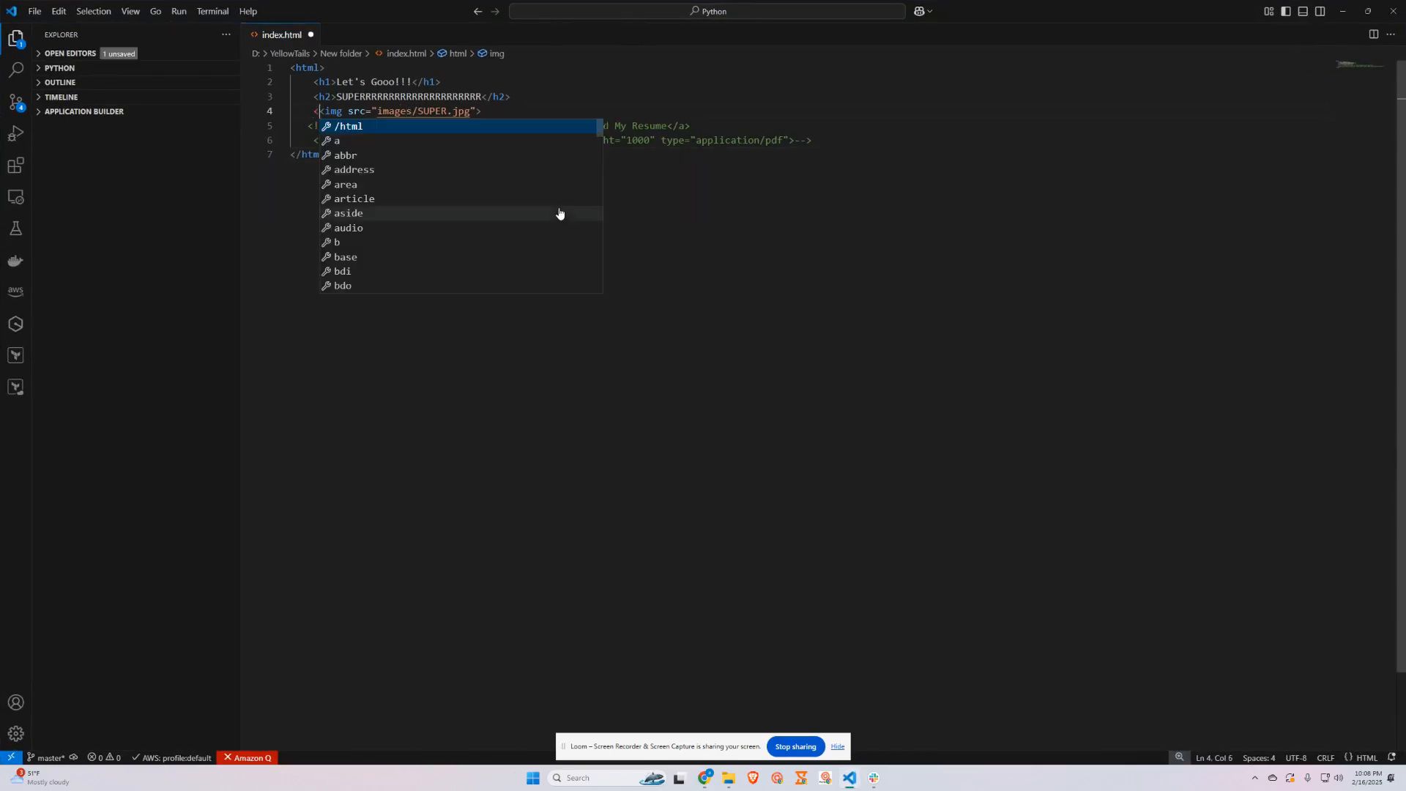
pyautogui.click(525, 113)
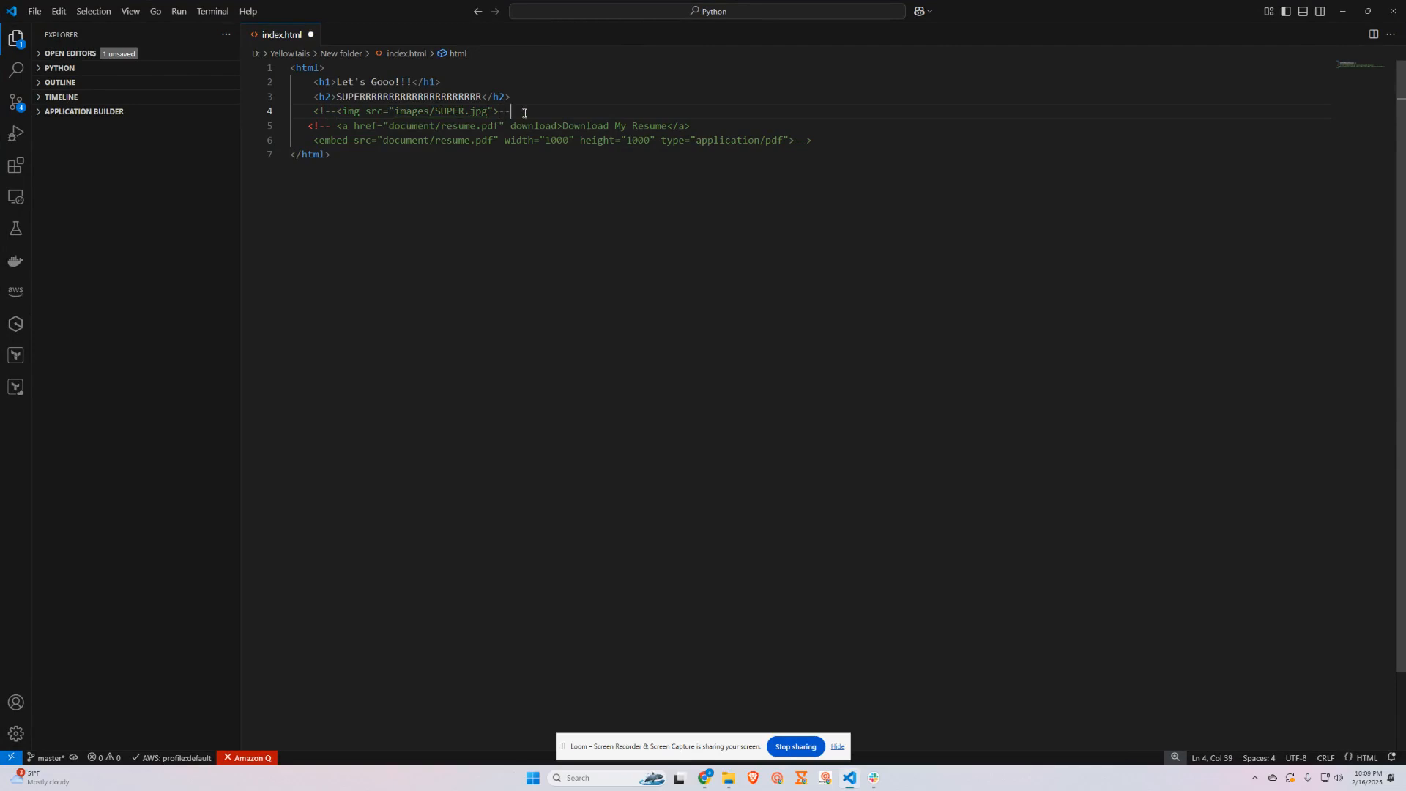
# - Uncomment the resume download link and the PDF embed line by removing the <!-- and --> around them
pyautogui.moveTo(338, 127); pyautogui.dragTo(305, 126)
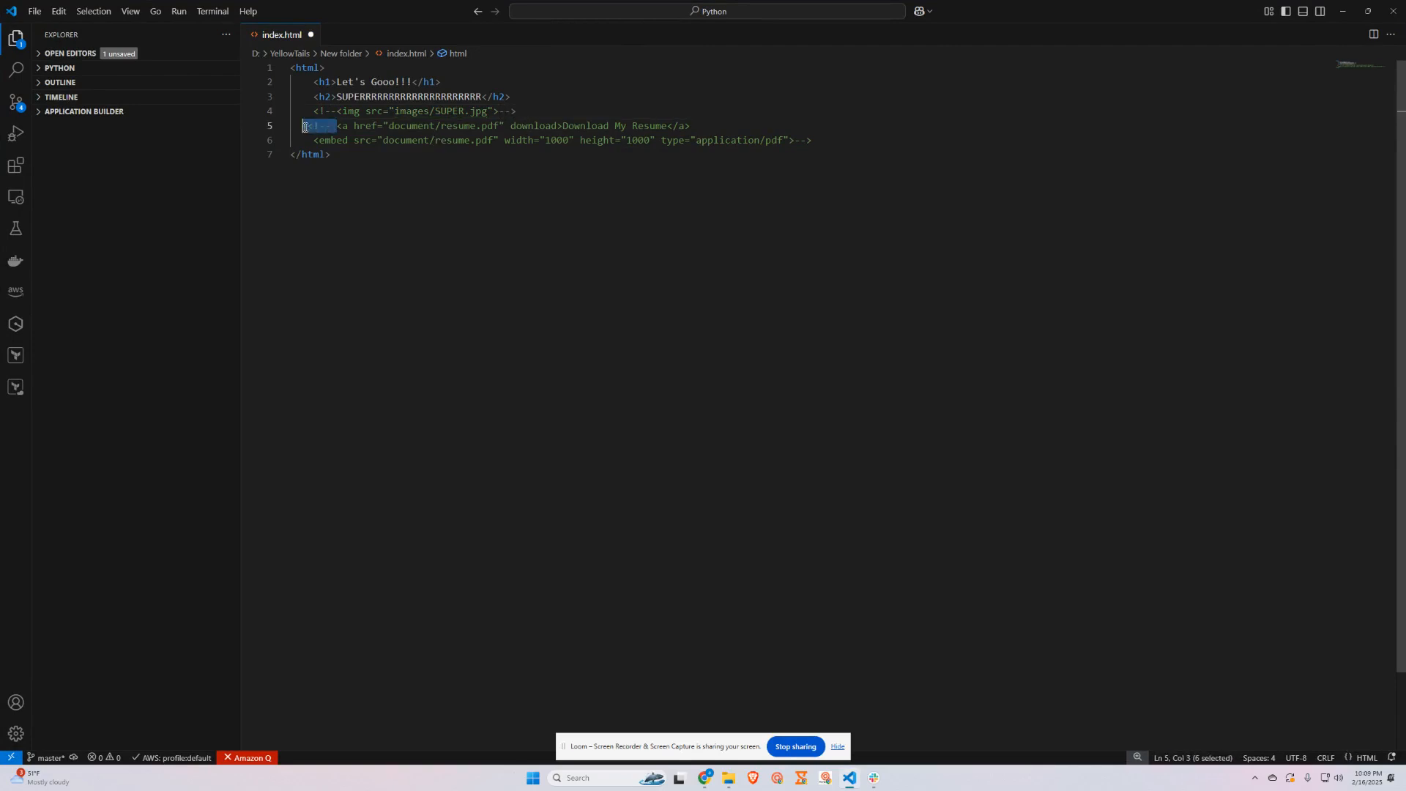
pyautogui.press('BackSpace')
pyautogui.click(813, 140)
pyautogui.hotkey('shift', 'Left')
pyautogui.hotkey('shift', 'Left')
pyautogui.hotkey('shift', 'Left')
pyautogui.press('BackSpace')
# - Review the uncommented resume link and PDF embed lines, and save index.html
pyautogui.moveTo(304, 126); pyautogui.dragTo(648, 126)
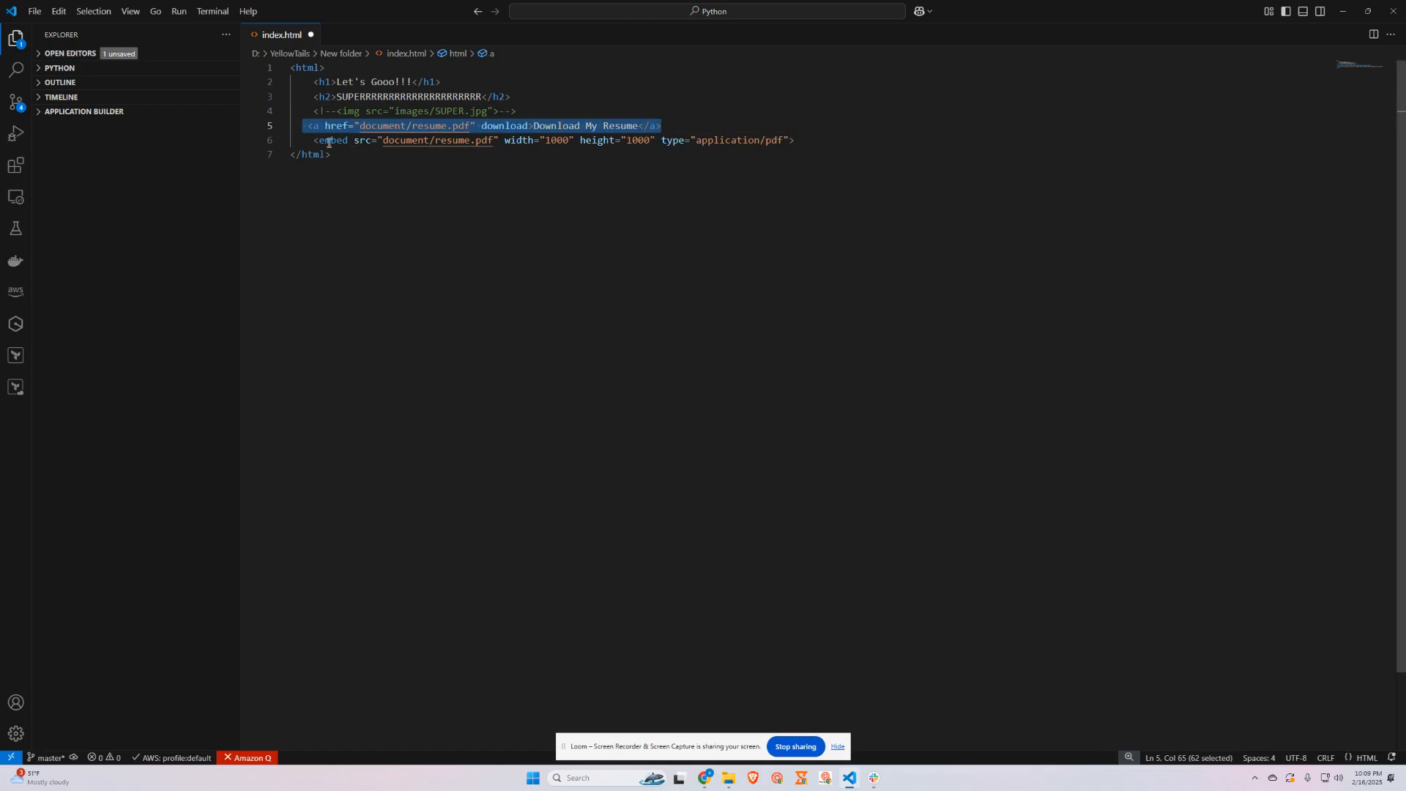
pyautogui.moveTo(313, 143); pyautogui.dragTo(792, 140)
pyautogui.click(839, 150)
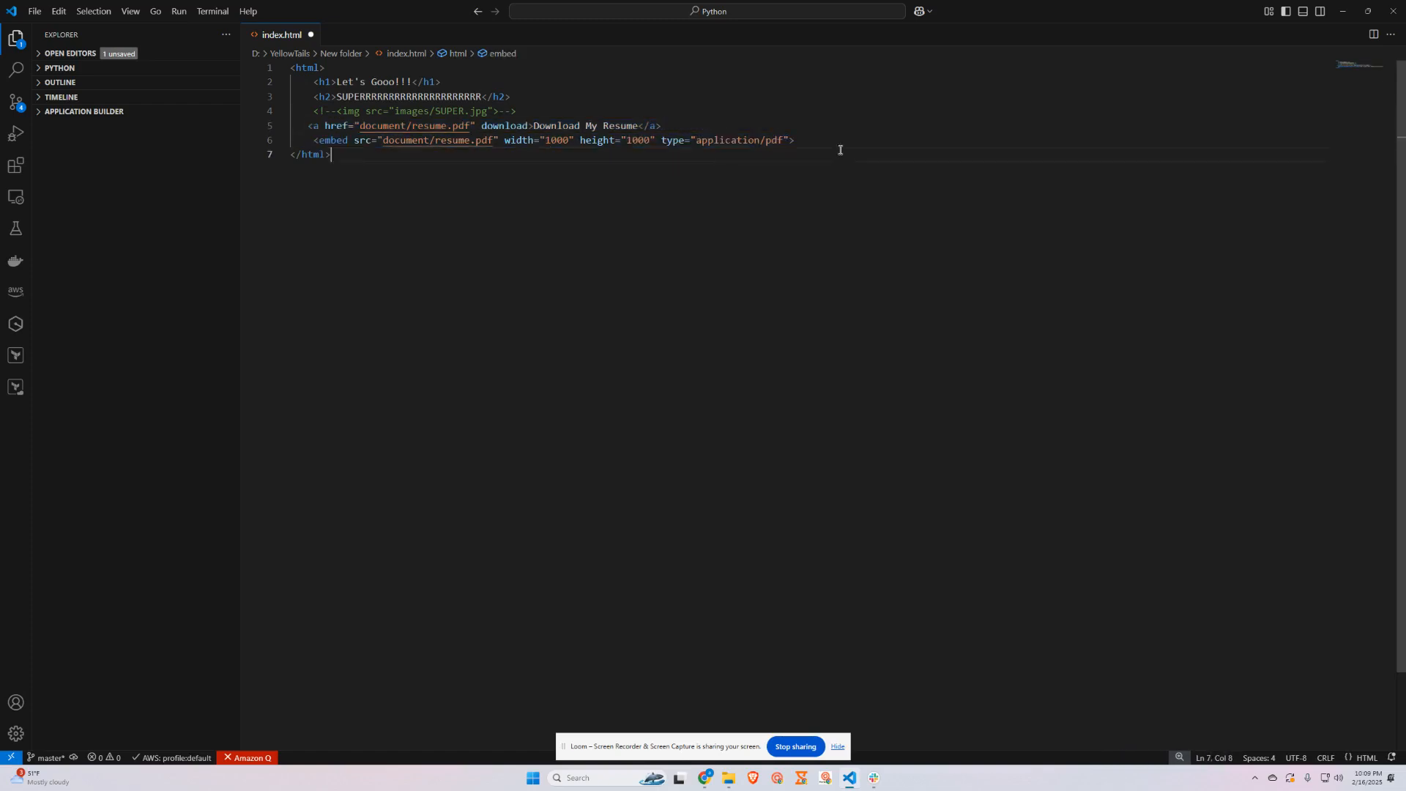
pyautogui.click(735, 126)
pyautogui.moveTo(811, 140); pyautogui.dragTo(673, 121)
pyautogui.click(708, 224)
pyautogui.hotkey('ctrl', 's')
# - Switch to the bucket in Chrome and delete index.html from its objects, confirming with "permanently delete" and closing the status page
pyautogui.moveTo(705, 778)
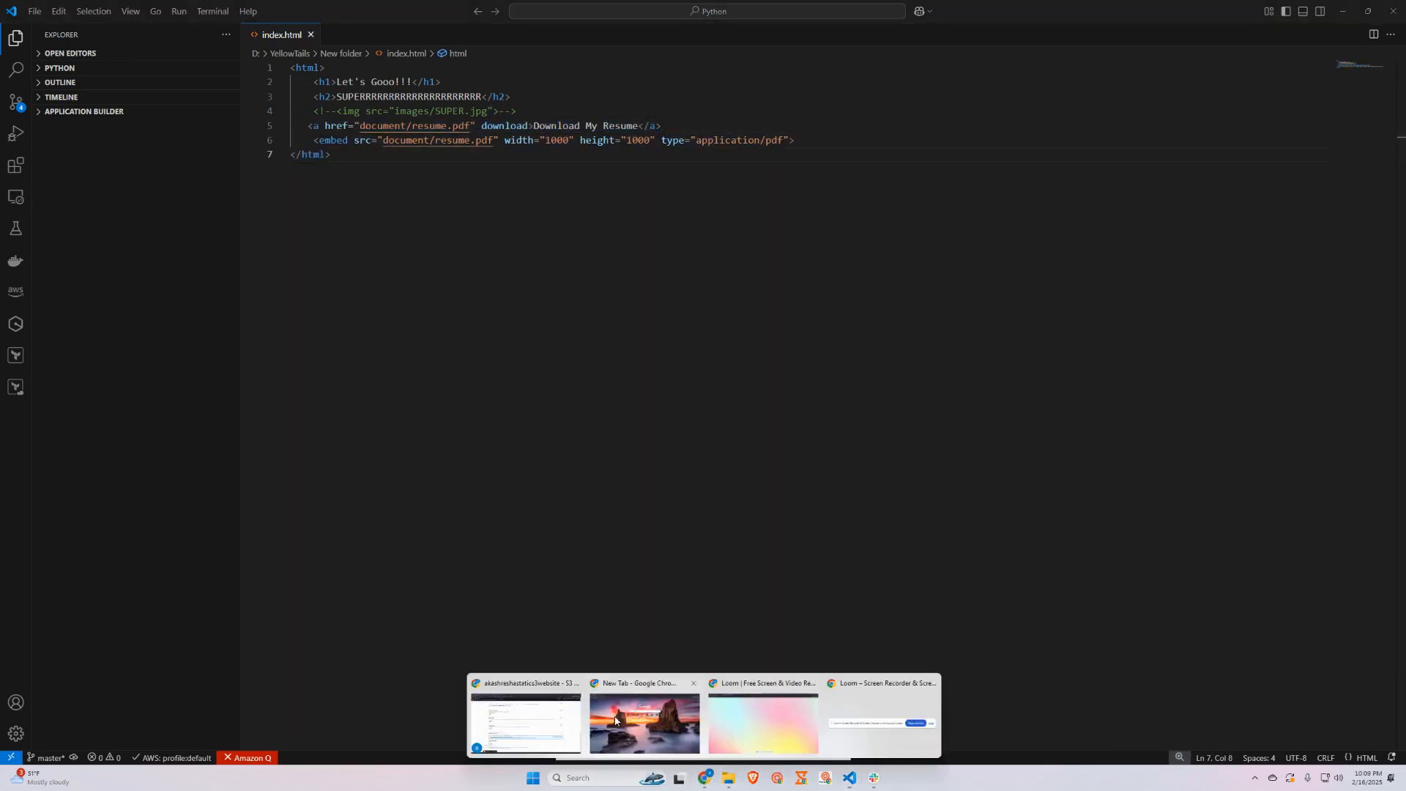
pyautogui.click(532, 716)
pyautogui.scroll(5, 375, 469)
pyautogui.scroll(12, 384, 473)
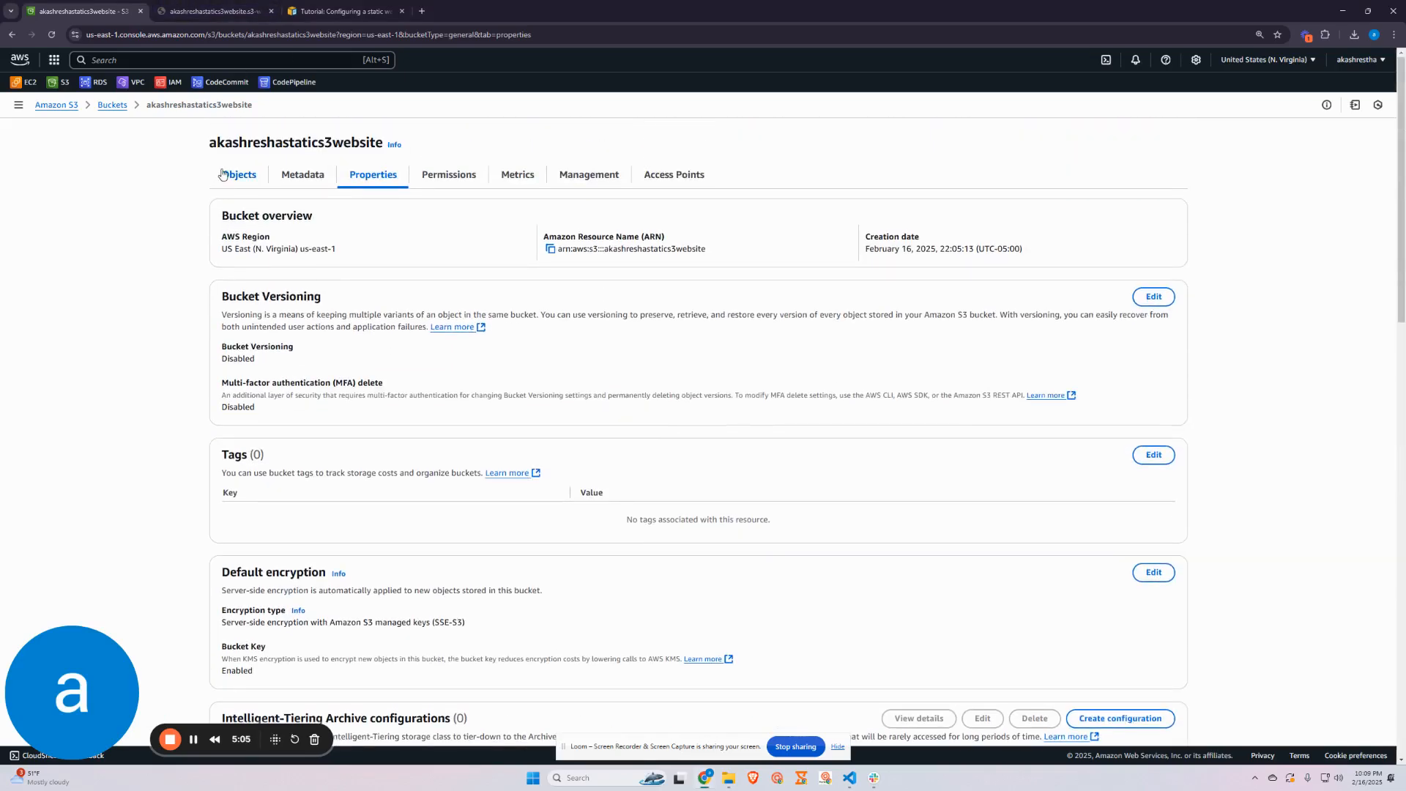
pyautogui.click(222, 174)
pyautogui.click(238, 334)
pyautogui.click(922, 216)
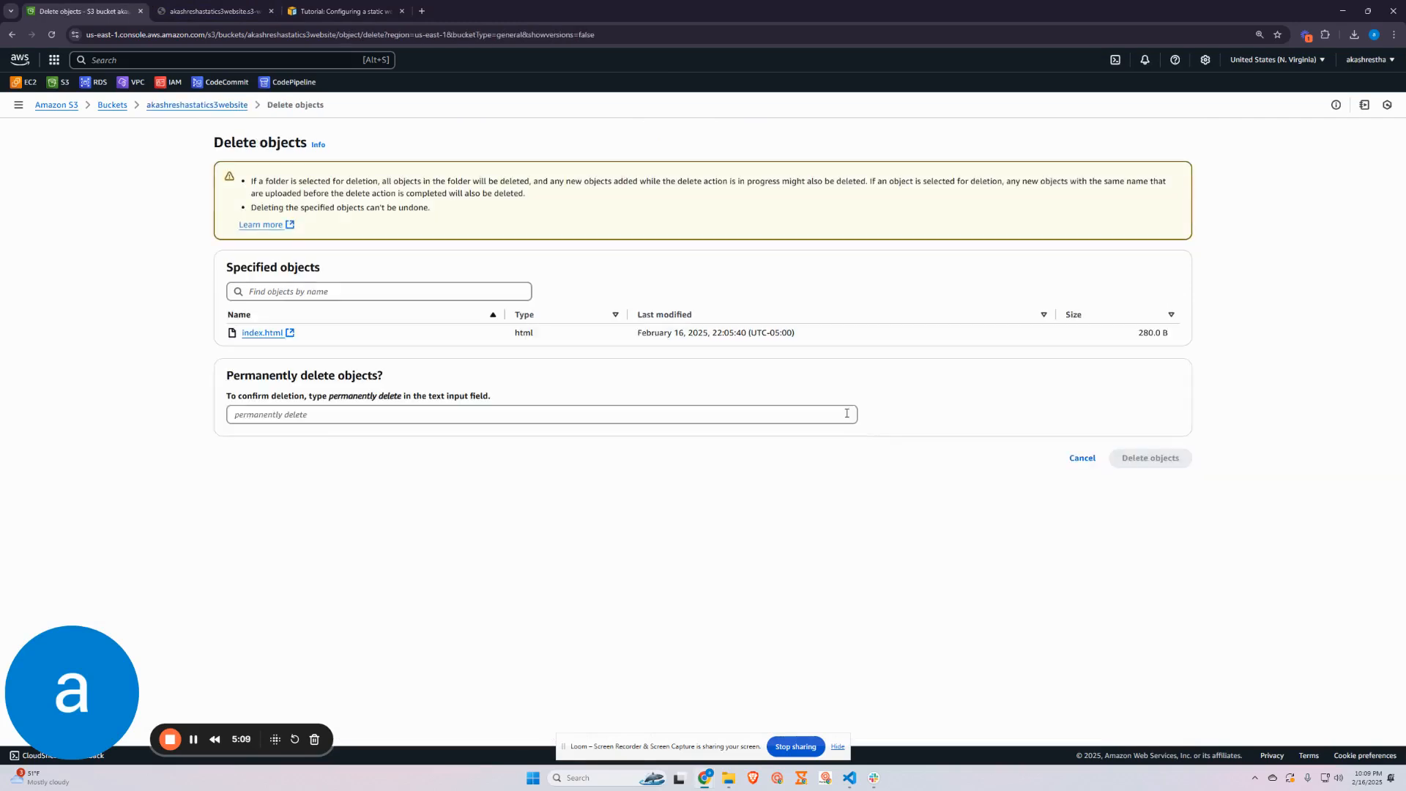
pyautogui.click(336, 416)
pyautogui.moveTo(330, 397)
pyautogui.mouseDown()
pyautogui.moveTo(387, 399)
pyautogui.moveTo(329, 400)
pyautogui.moveTo(337, 415)
pyautogui.mouseUp()
pyautogui.click(398, 398)
pyautogui.click(1150, 458)
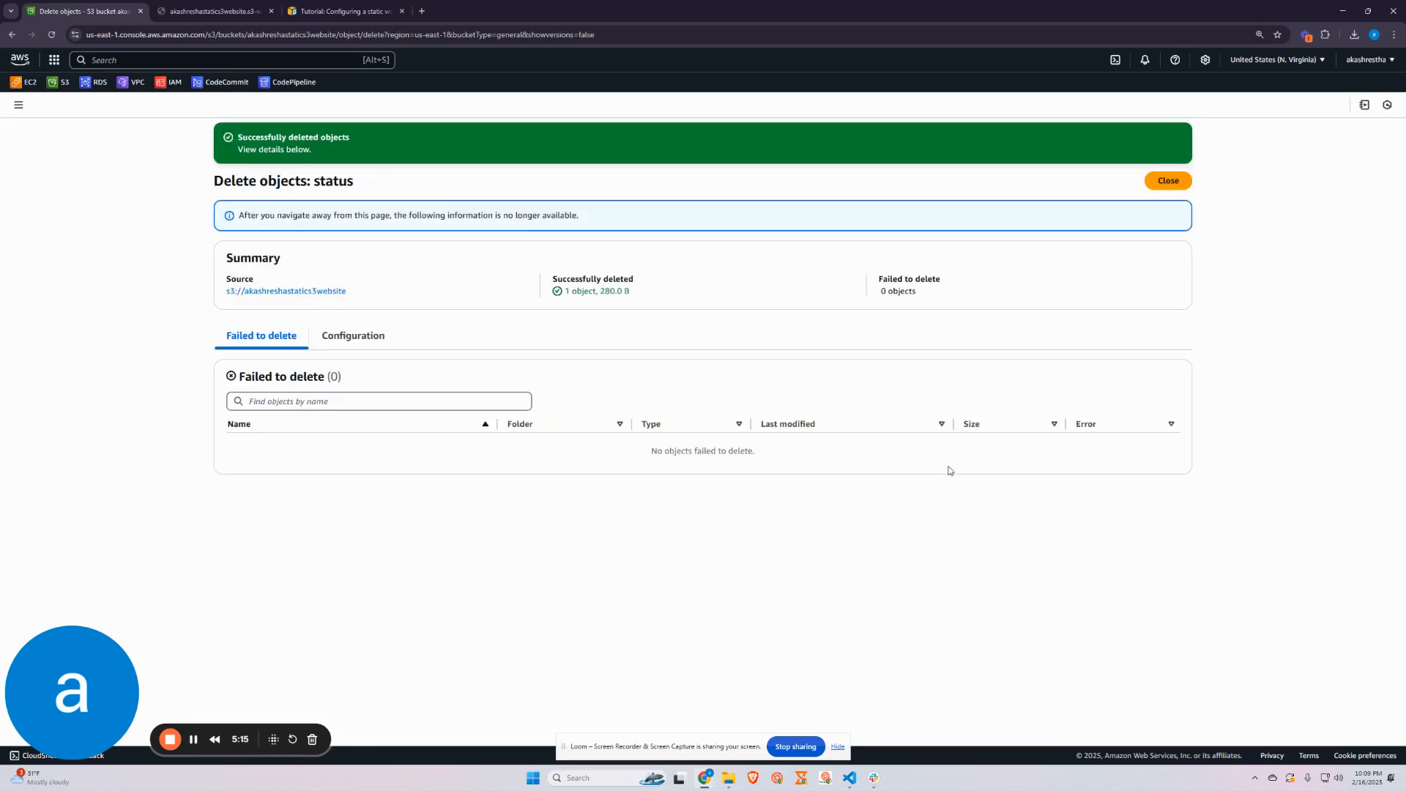
pyautogui.click(1168, 183)
# - Start a new upload to the bucket and add the edited index.html from New folder in File Explorer
pyautogui.moveTo(729, 778)
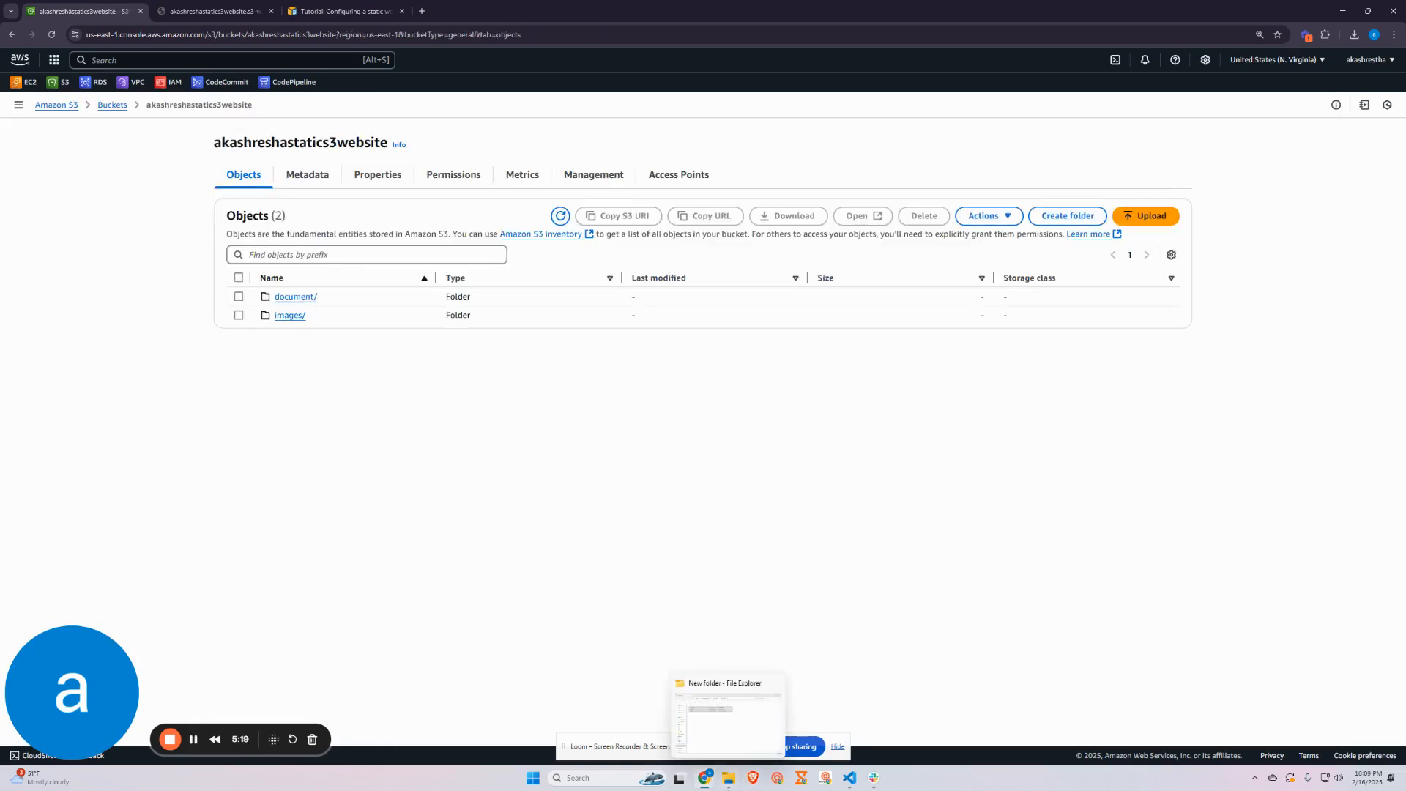
pyautogui.click(717, 685)
pyautogui.click(223, 393)
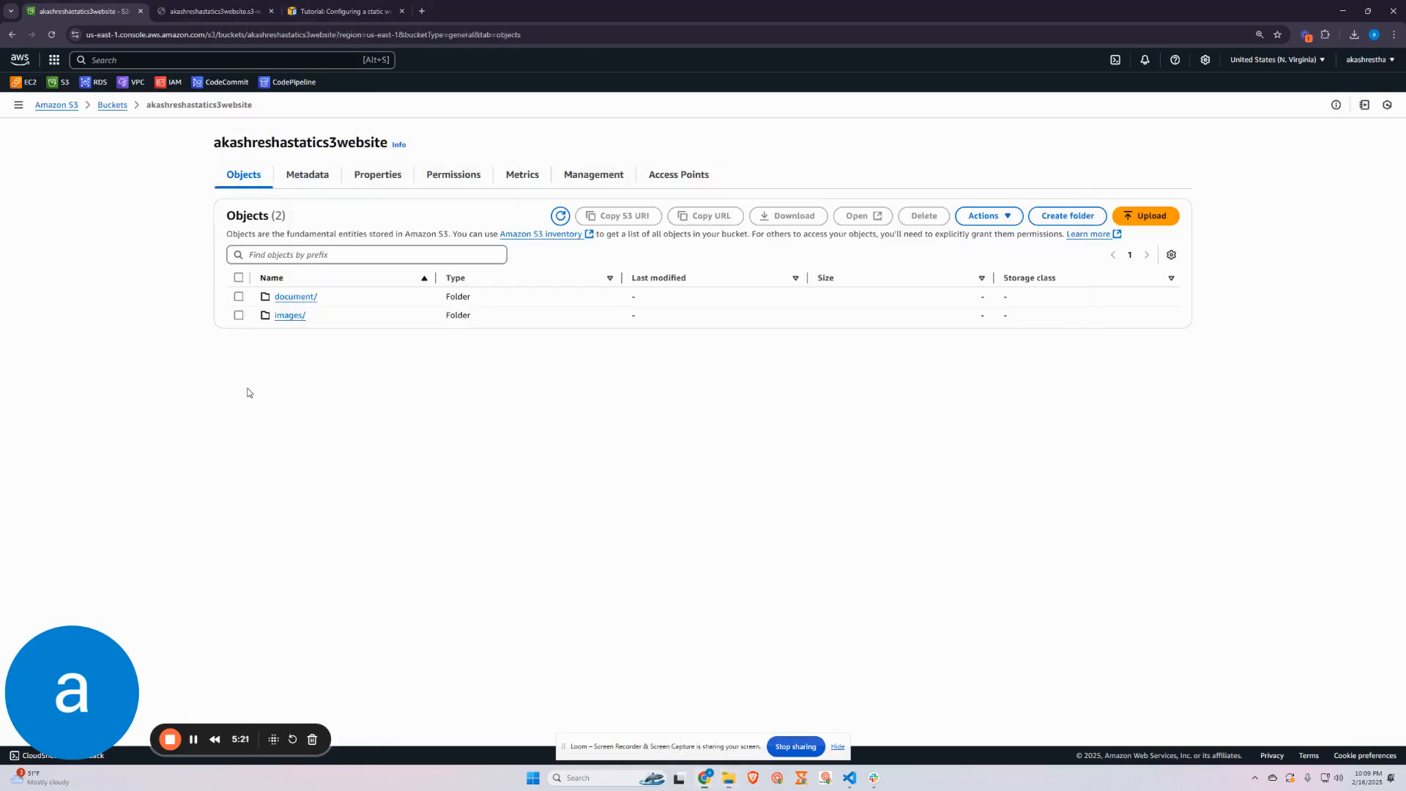
pyautogui.click(1146, 215)
pyautogui.click(729, 778)
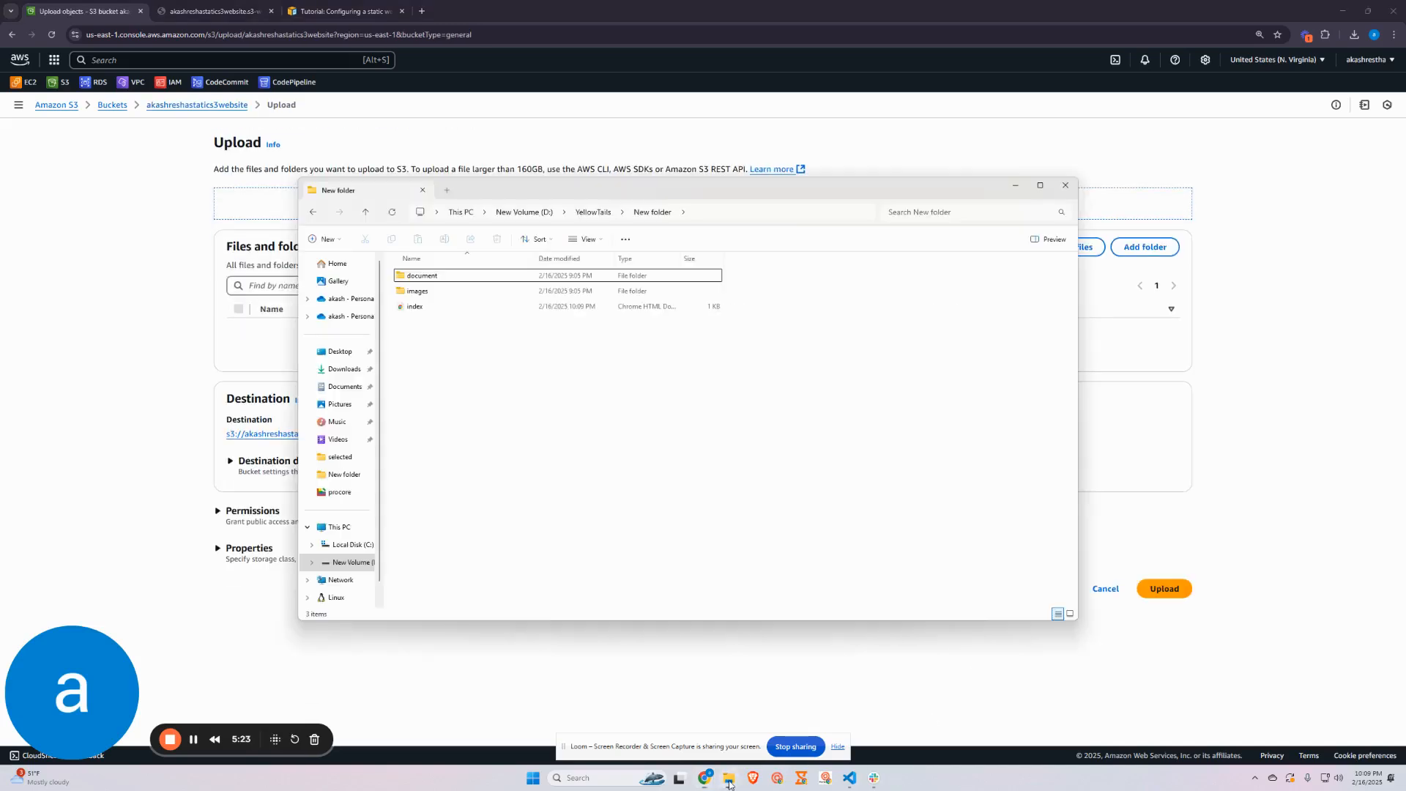
pyautogui.click(415, 308)
pyautogui.moveTo(416, 307); pyautogui.dragTo(315, 460)
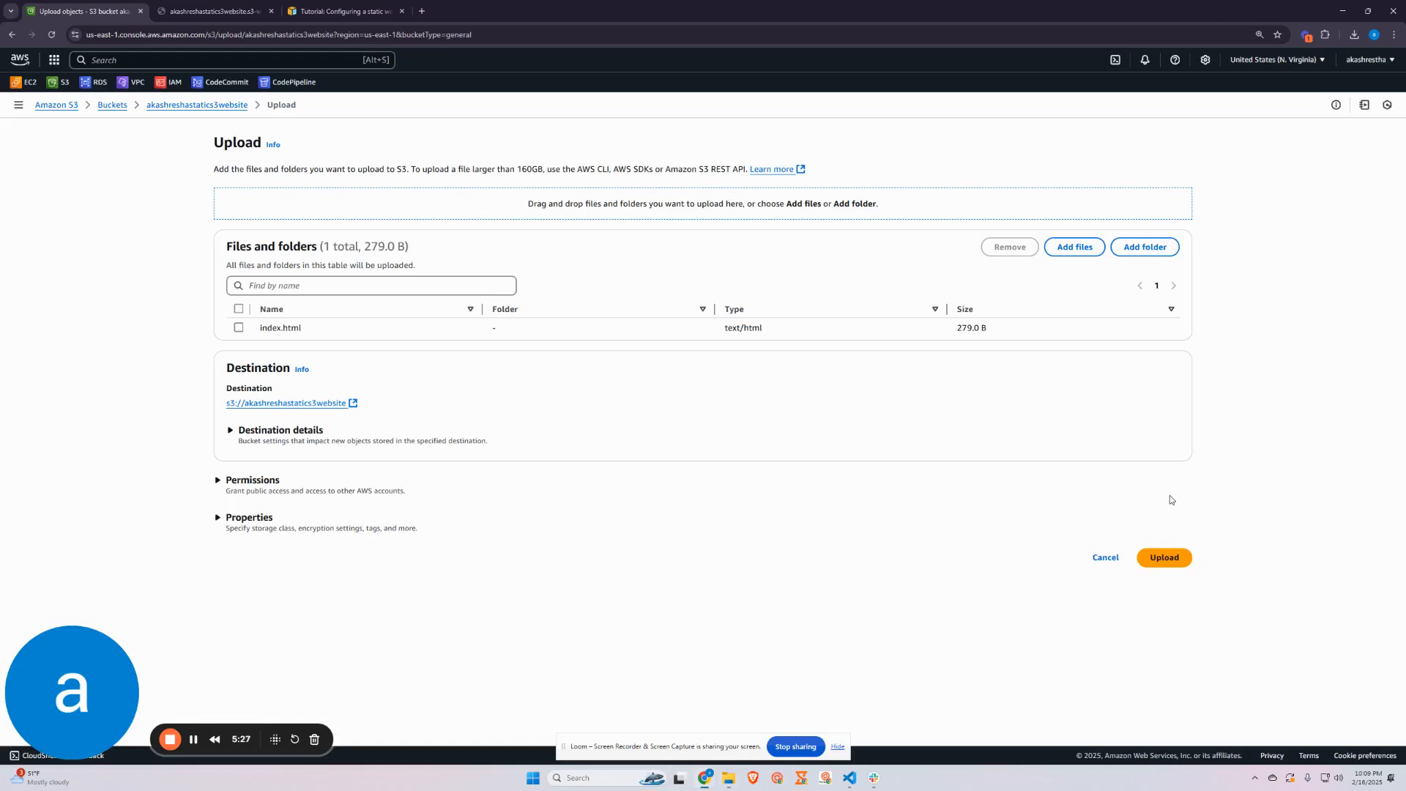
# - Upload the edited index.html to the bucket, close the upload status page, and reload the live website
pyautogui.click(1145, 558)
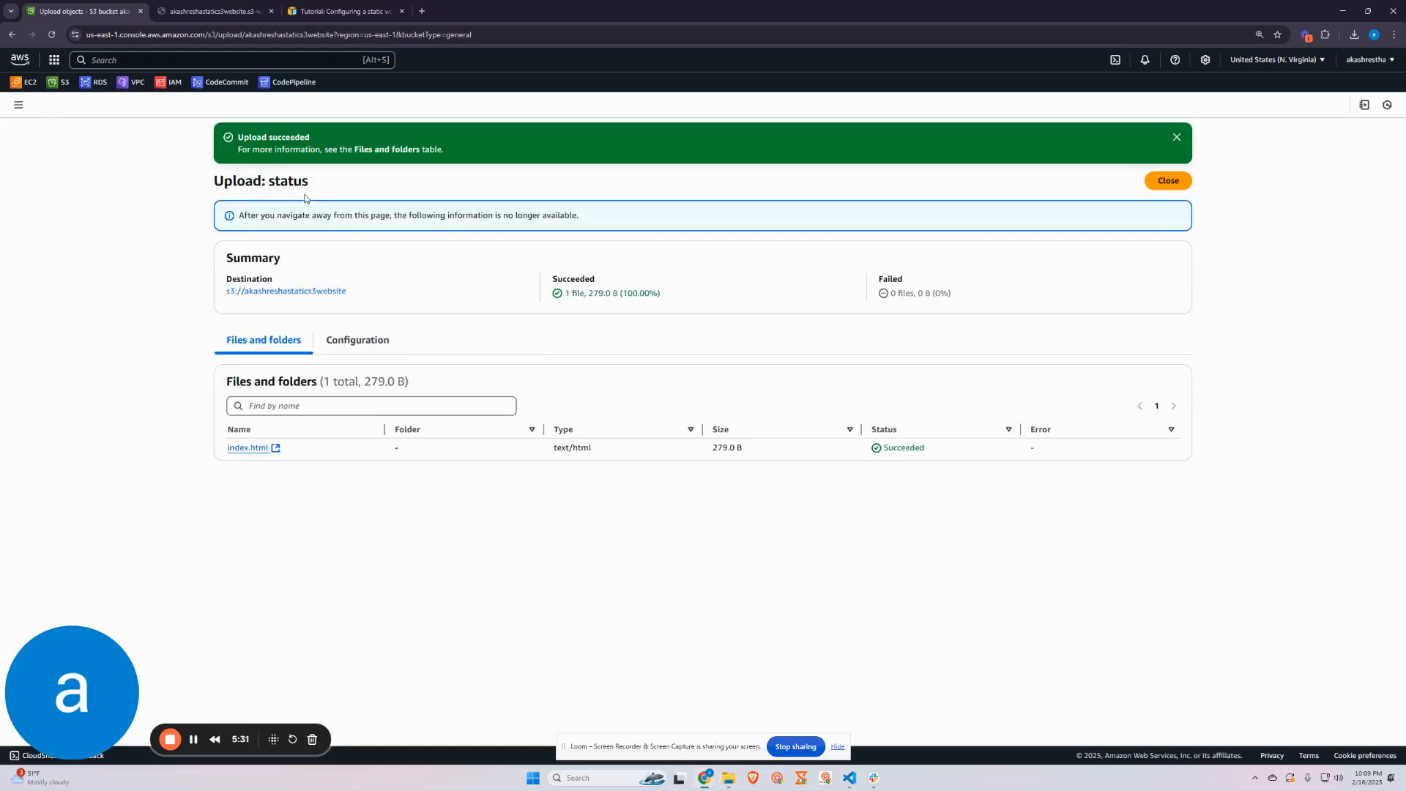
pyautogui.click(1168, 180)
pyautogui.click(260, 11)
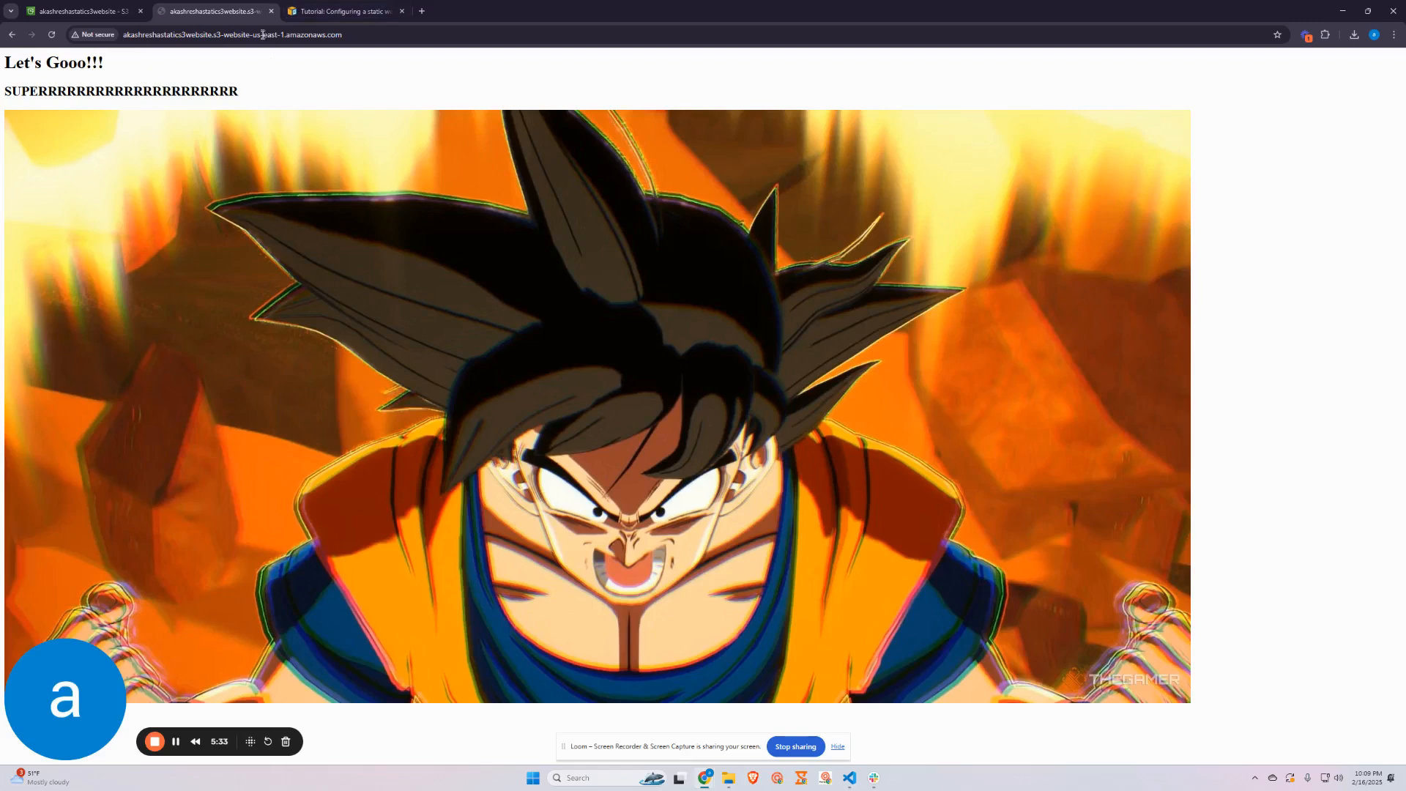
pyautogui.click(195, 33)
pyautogui.press('Return')
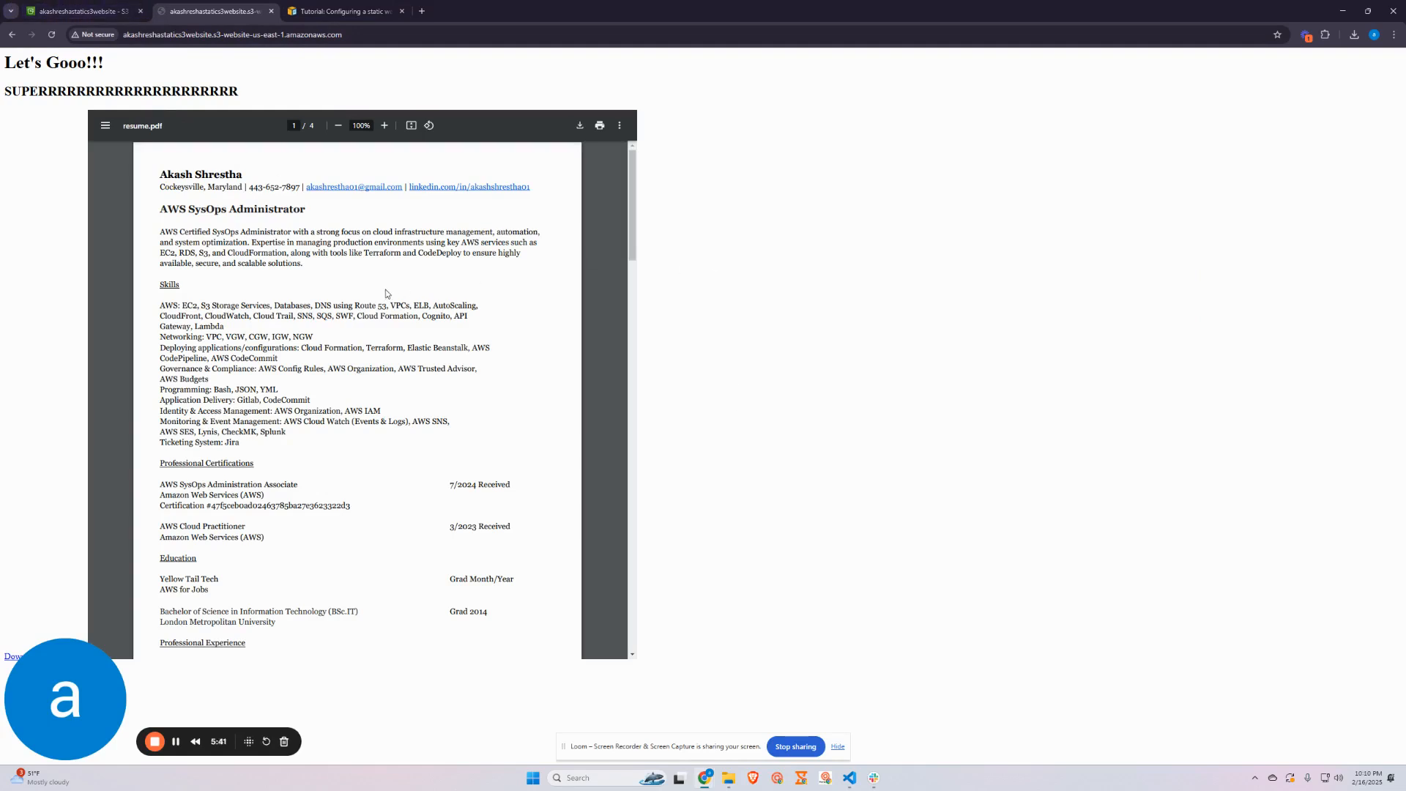
# - Read through the embedded resume.pdf on the website and check the Download My Resume link
pyautogui.scroll(-8, 372, 312)
pyautogui.scroll(-6, 372, 315)
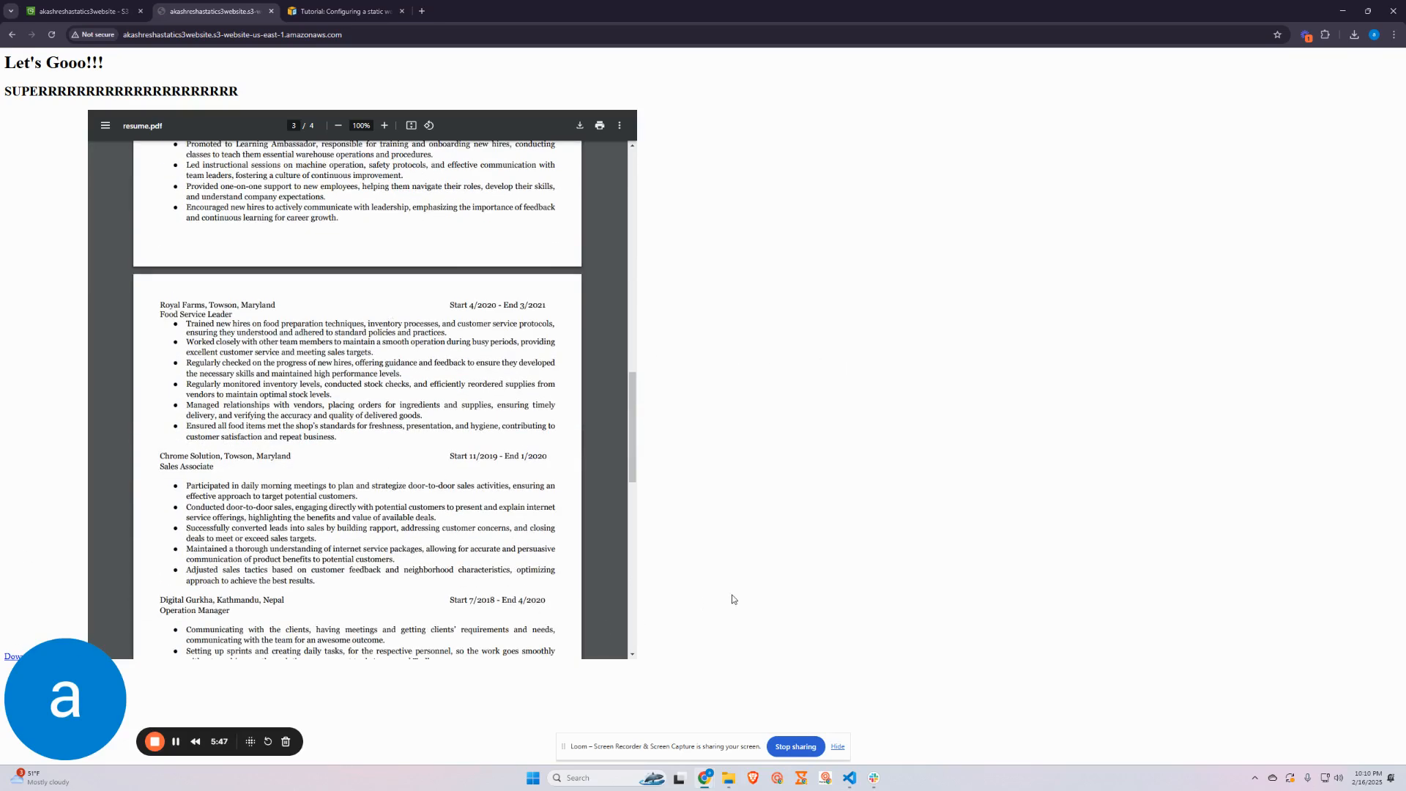
pyautogui.hotkey('ctrl', '-')
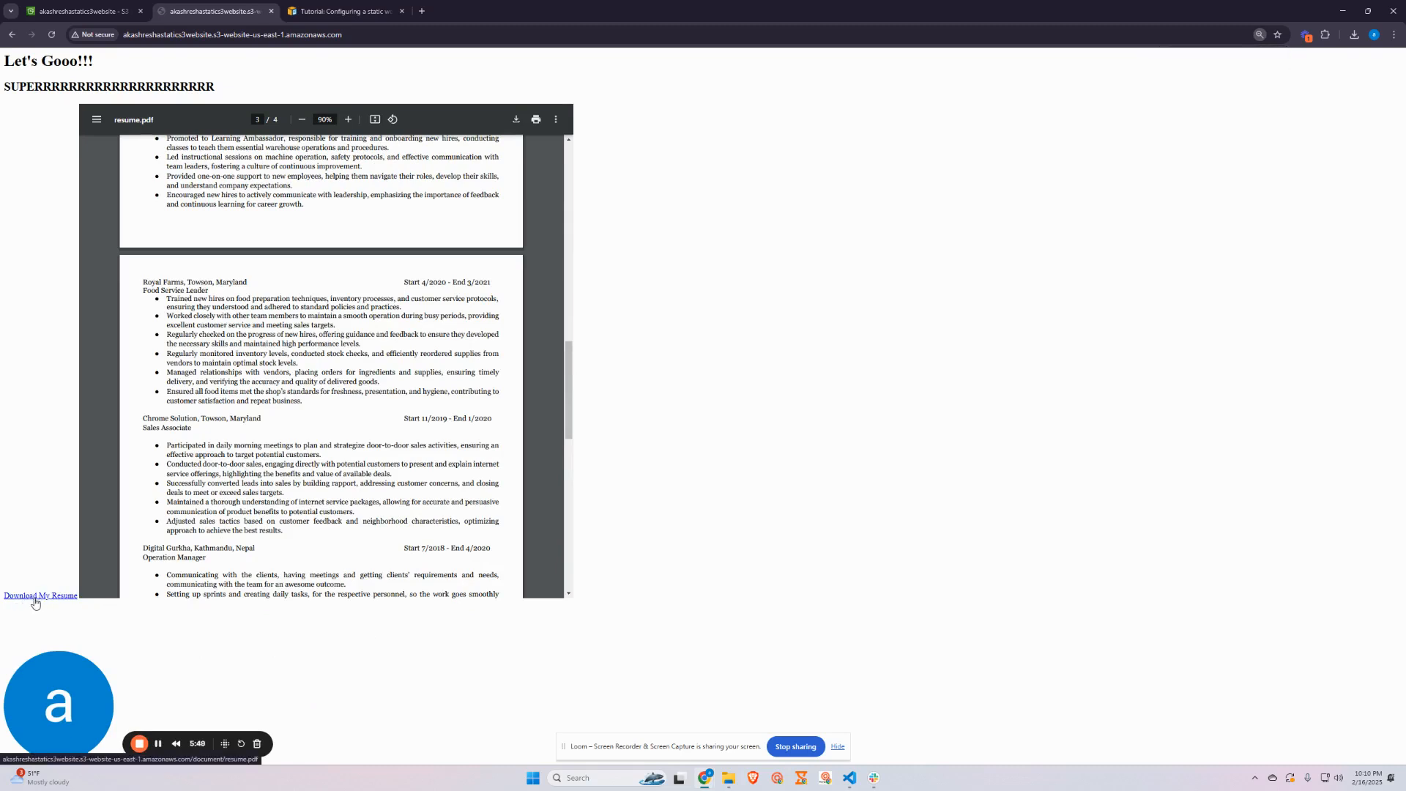
pyautogui.click(49, 597)
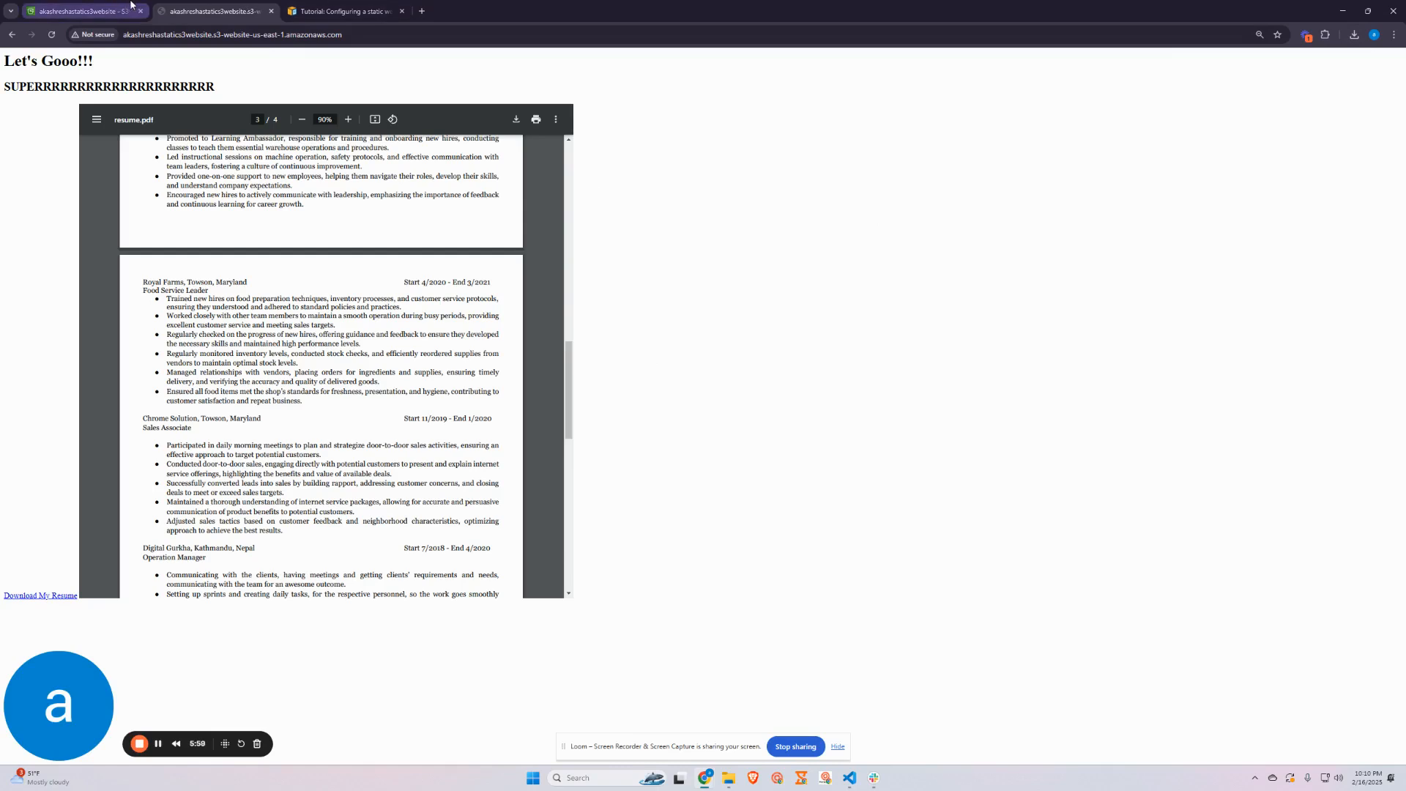
# - Review the bucket's objects and properties alongside the live website and its endpoint address
pyautogui.click(128, 6)
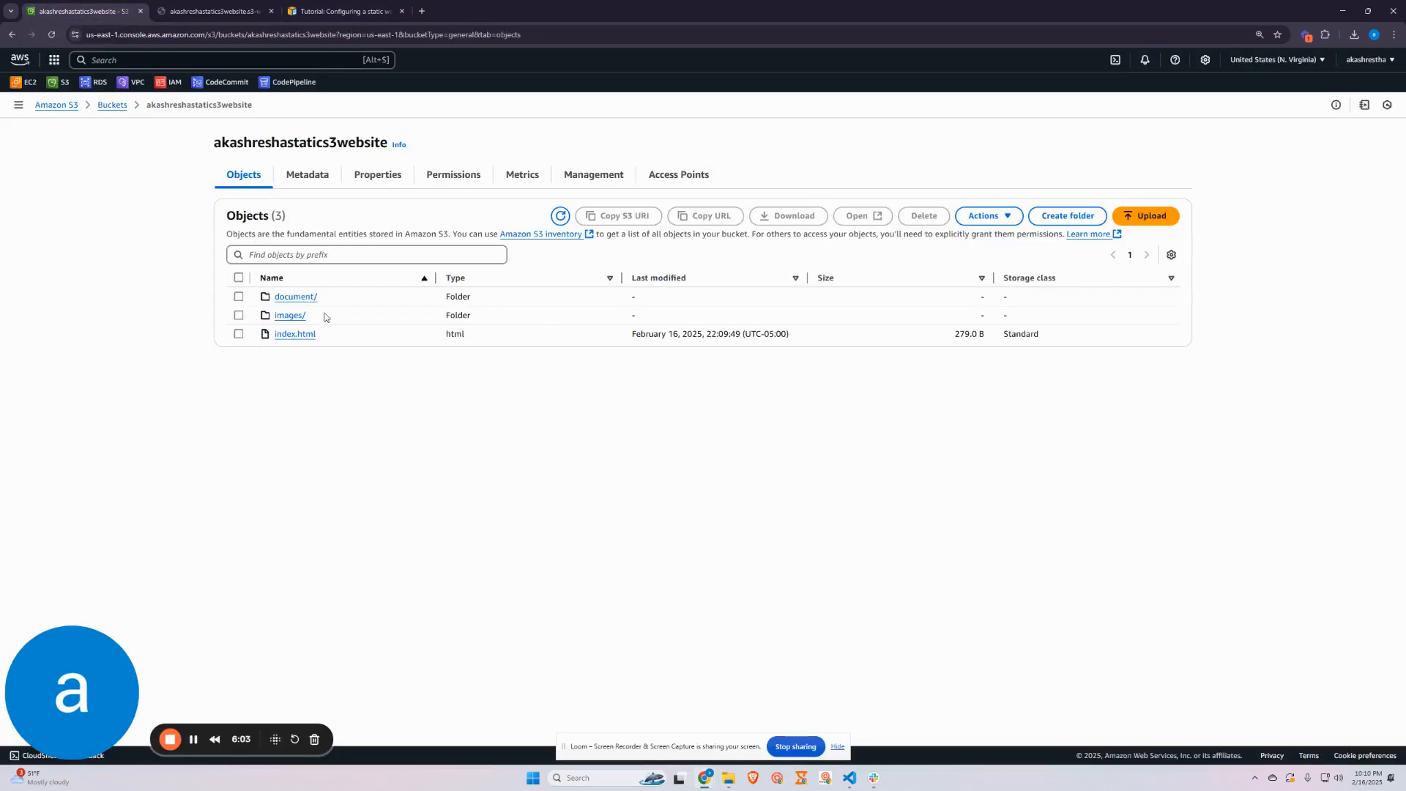
pyautogui.click(225, 15)
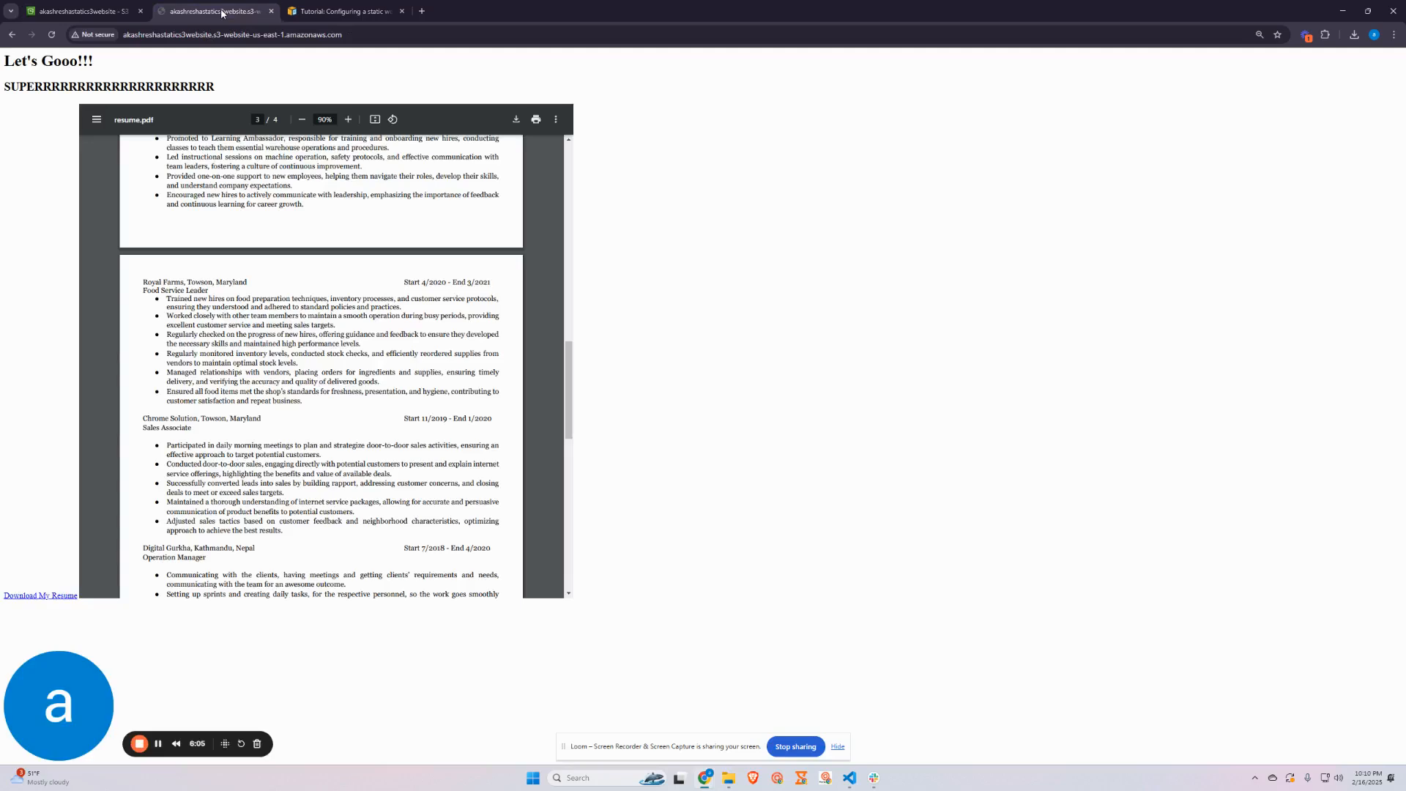
pyautogui.click(187, 37)
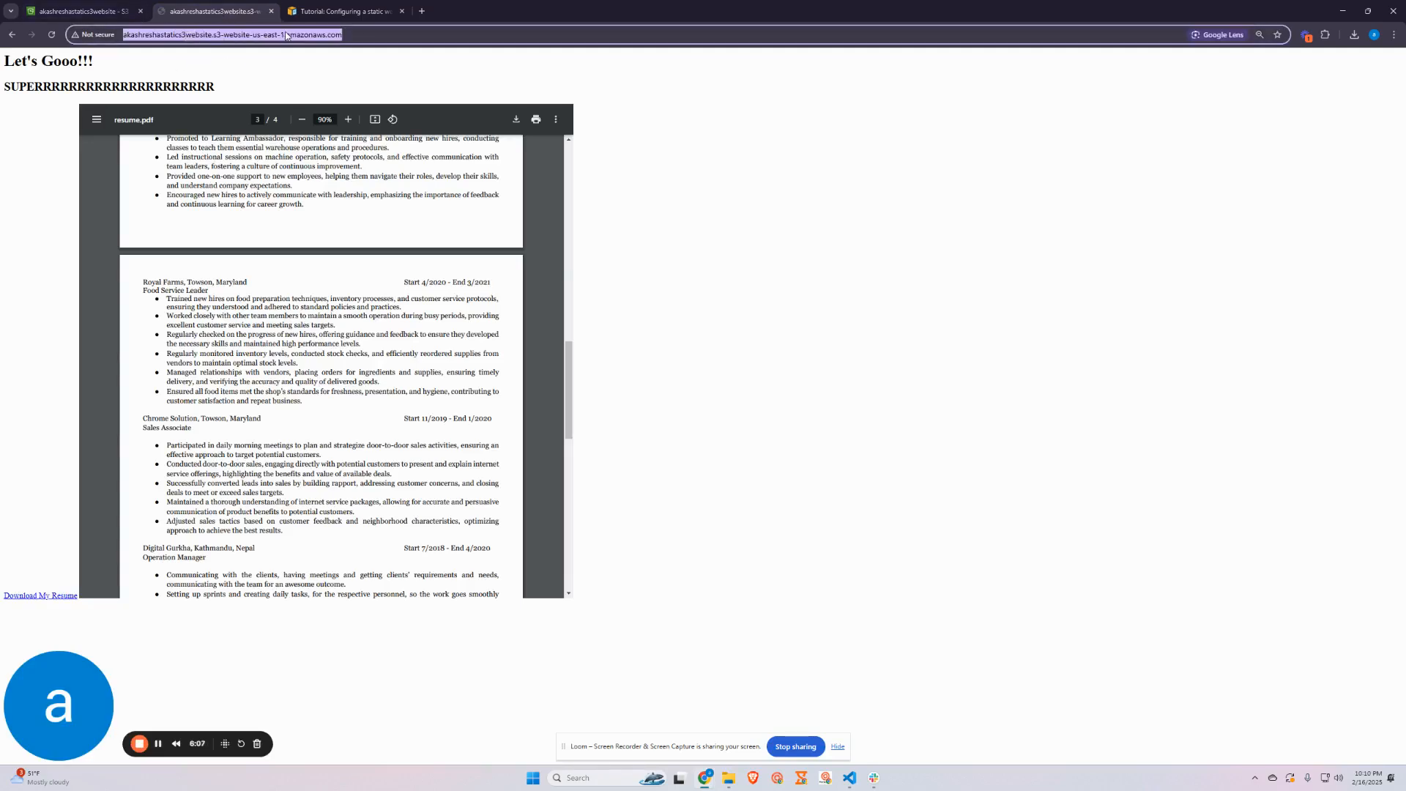
pyautogui.click(85, 11)
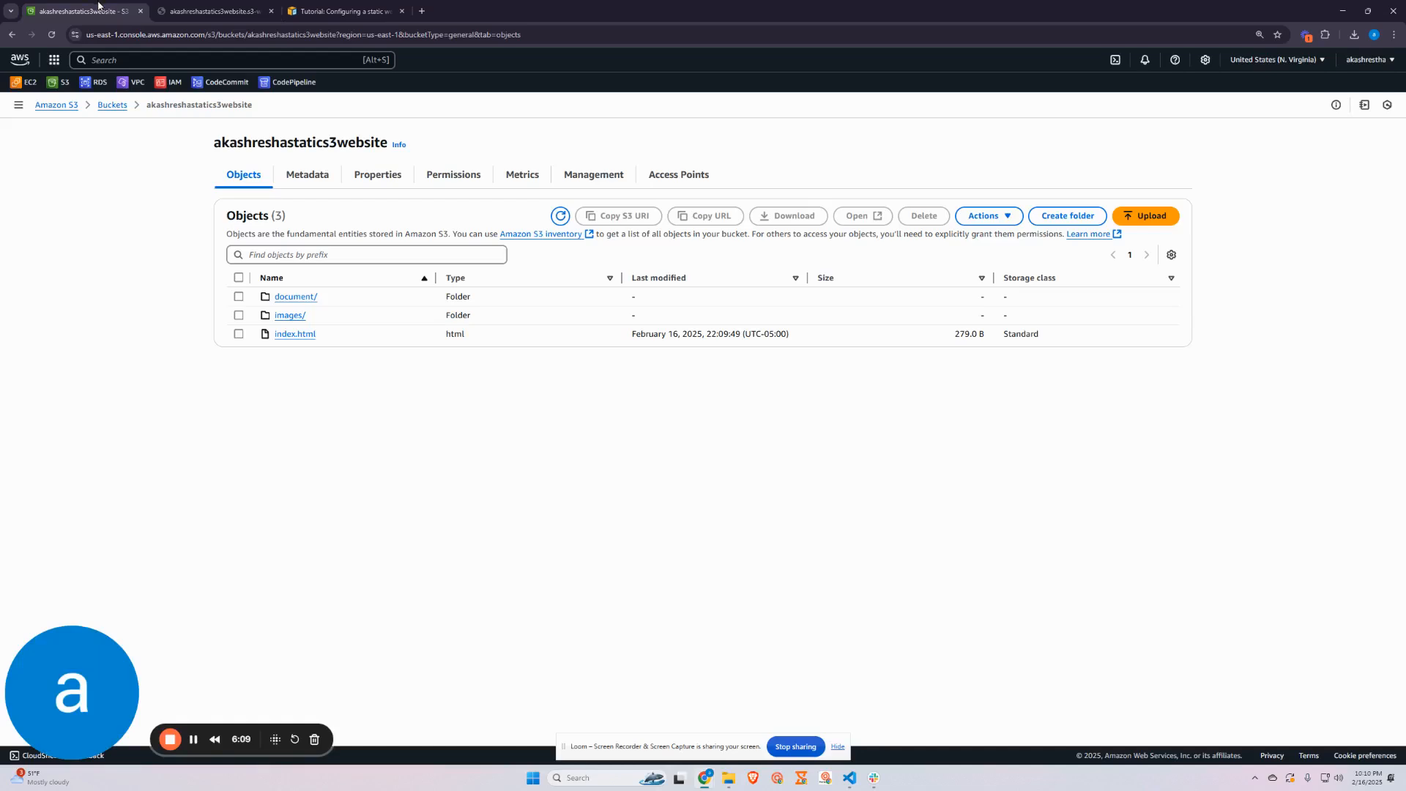
pyautogui.click(392, 181)
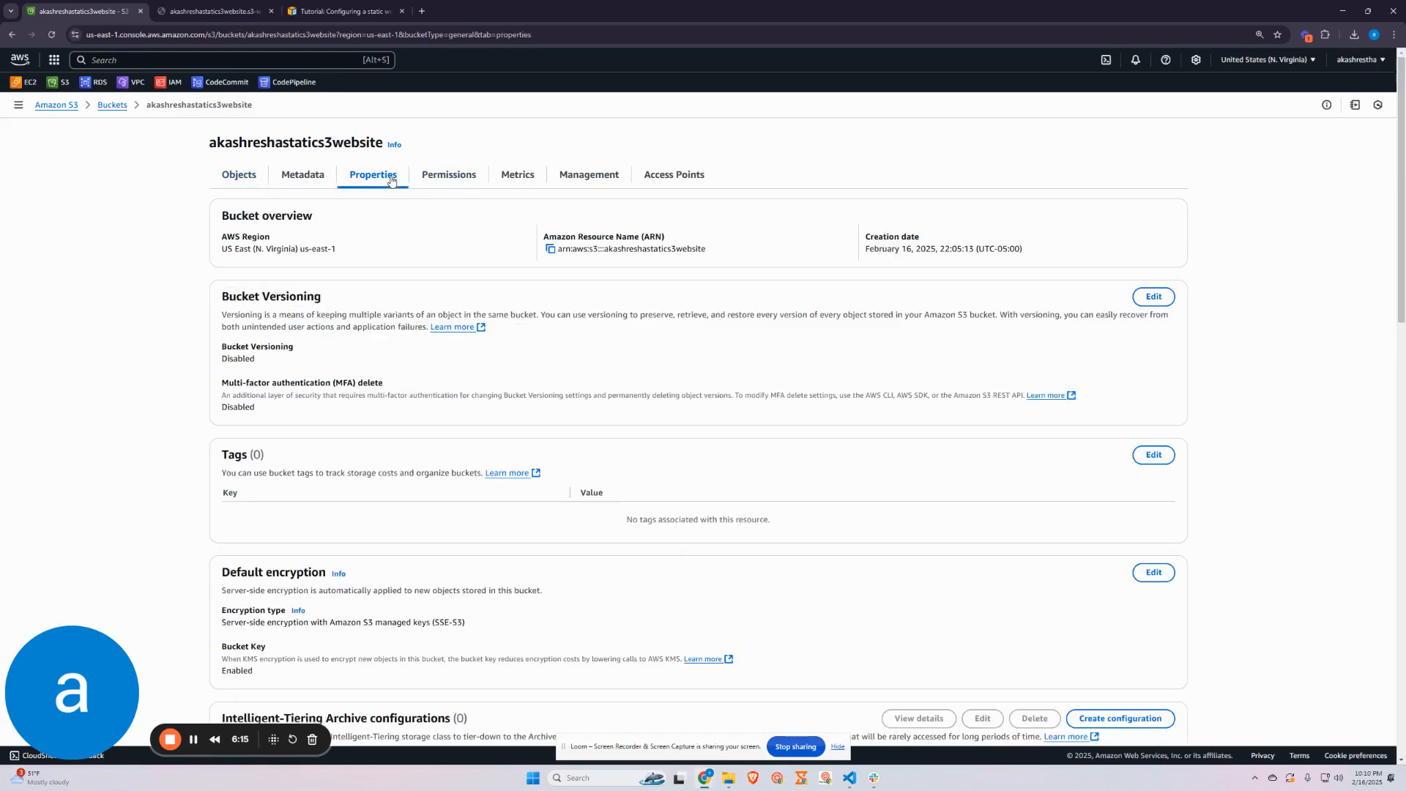
pyautogui.click(245, 180)
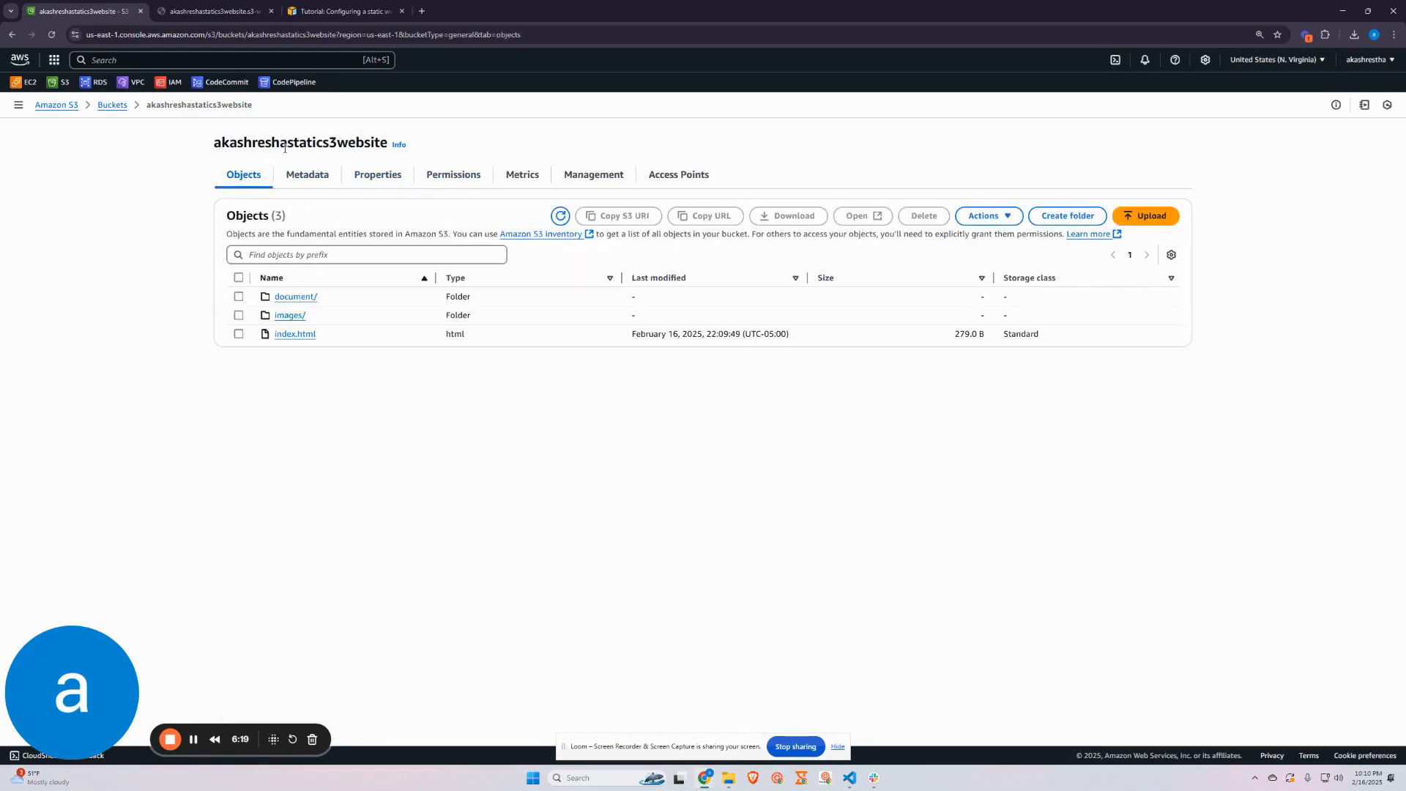
pyautogui.click(213, 11)
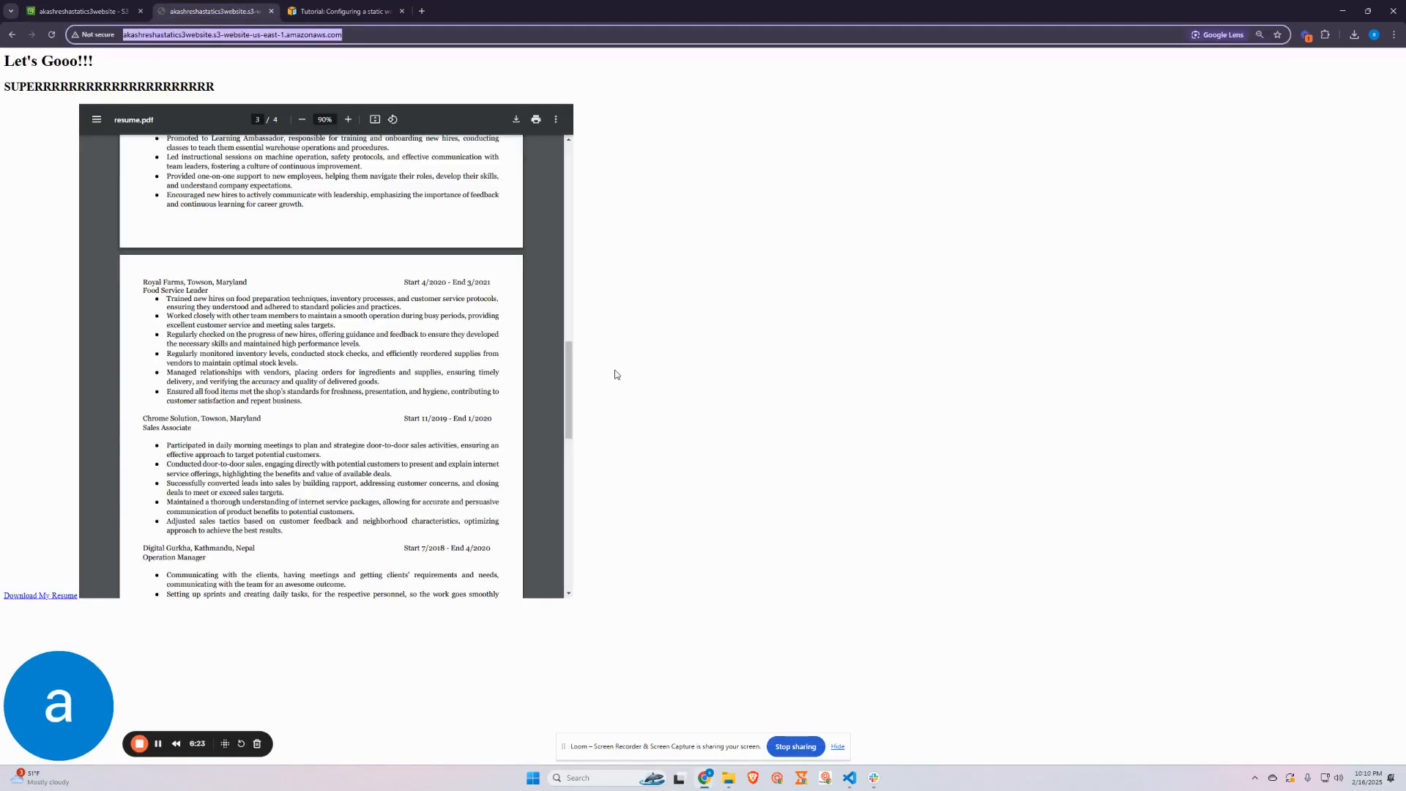
pyautogui.click(81, 11)
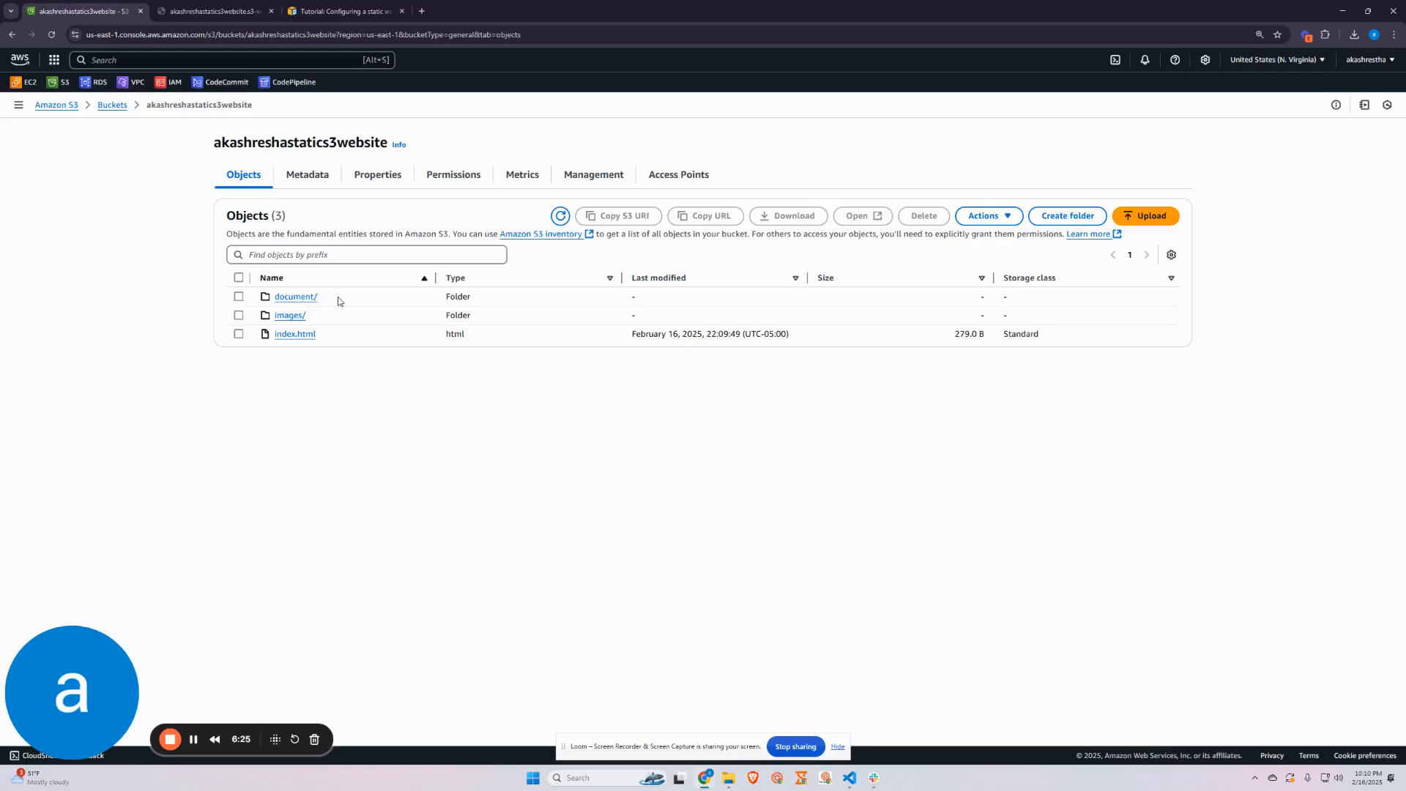